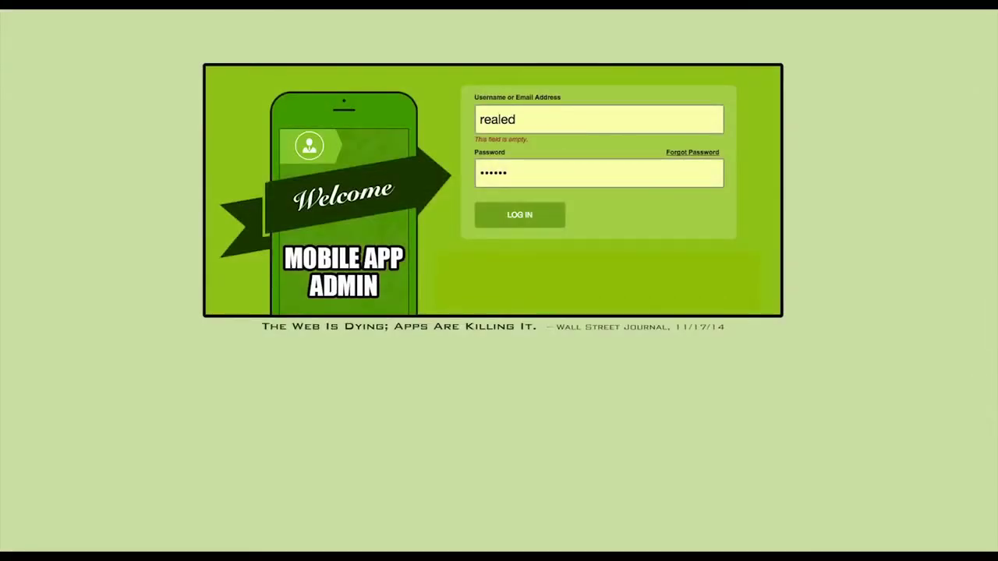
Submit the login form to reach the admin's Functionality page.
left_click(535, 217)
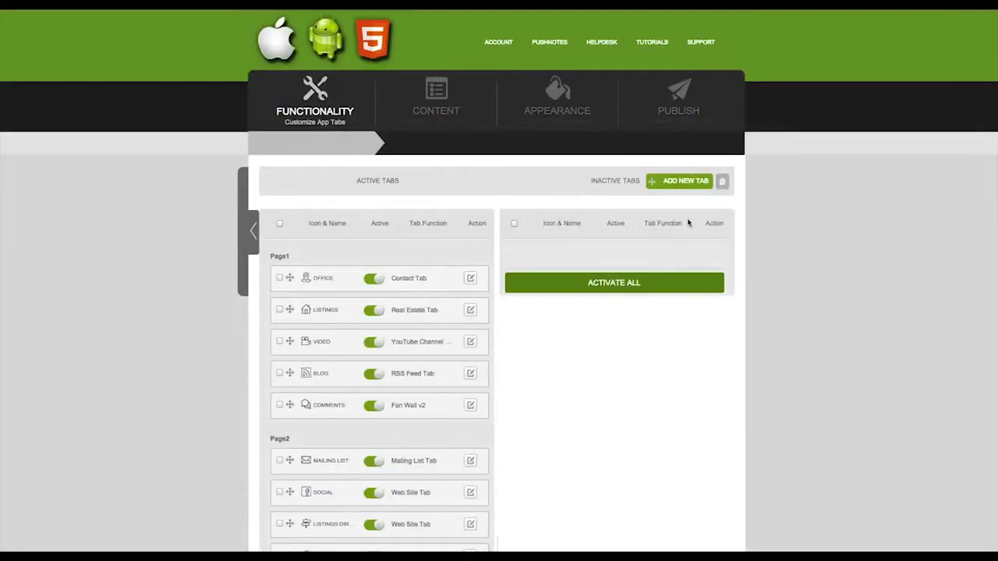
Add a new app tab titled Loyalty Rewards.
left_click(693, 357)
left_click(695, 394)
left_click(679, 399)
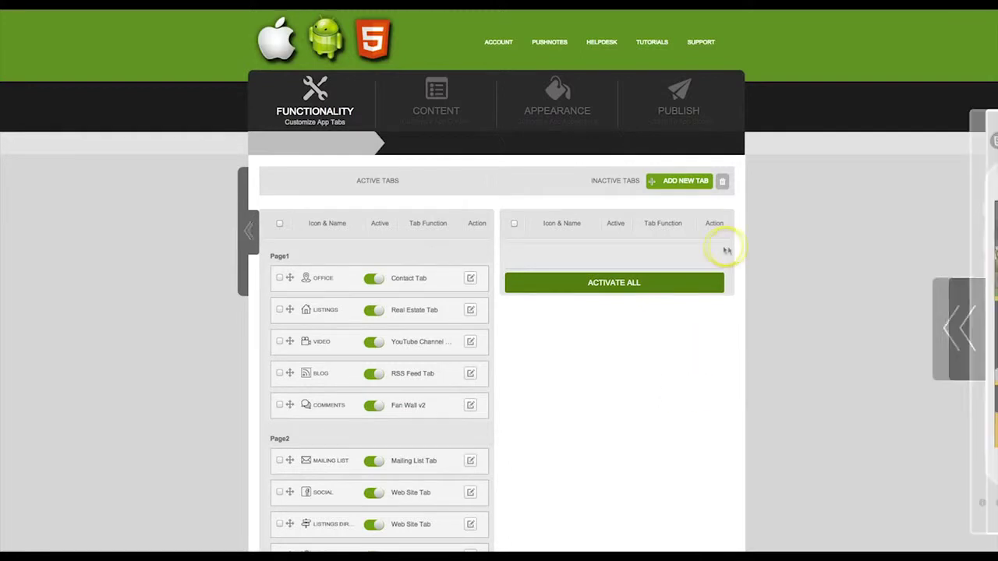
left_click(684, 183)
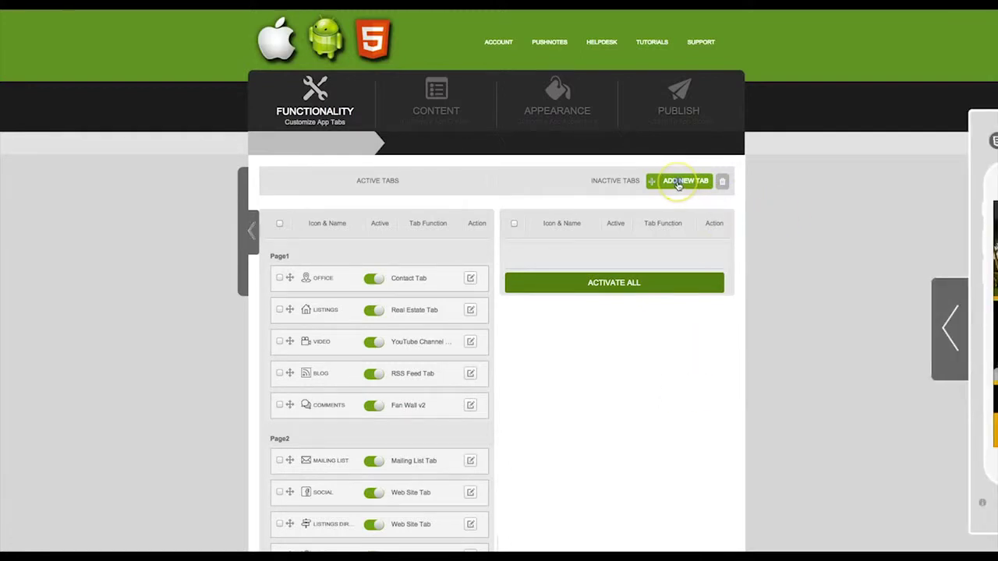
left_click(678, 184)
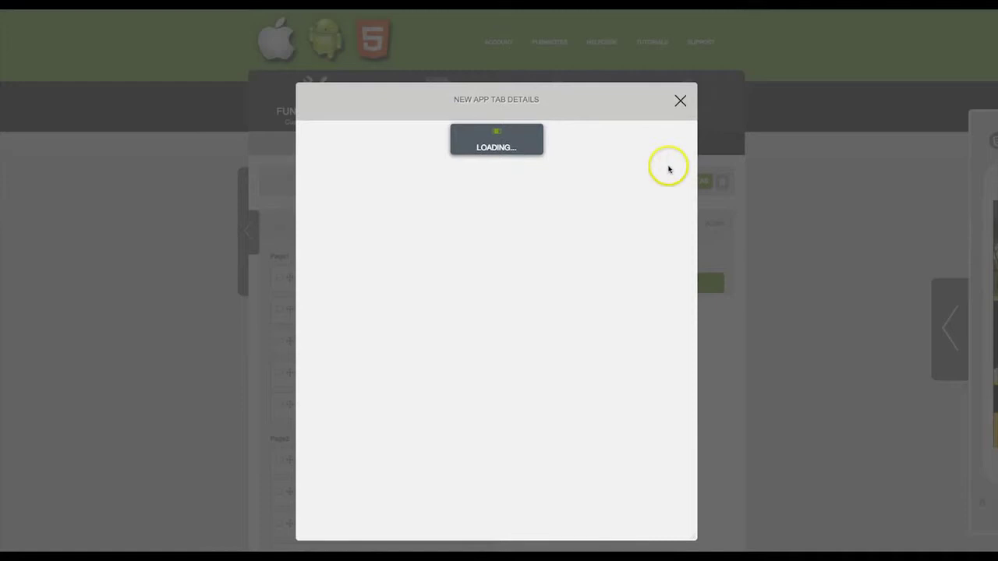
left_click(360, 155)
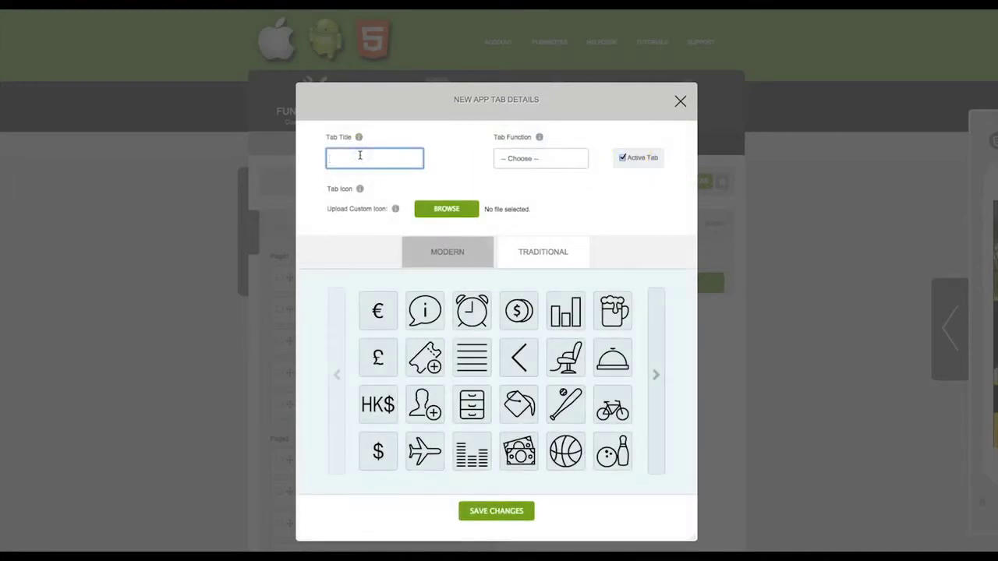
type("Loyalty")
left_click(354, 187)
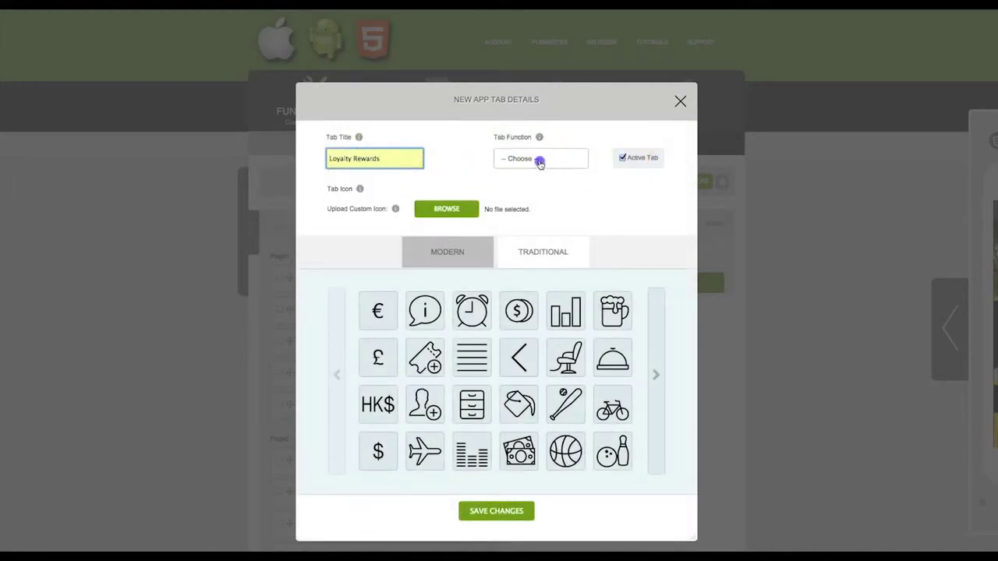
Give the tab the Loyalty Tab function and dollar-coin icon, then save it.
left_click(540, 160)
scroll(537, 204, "down", 5)
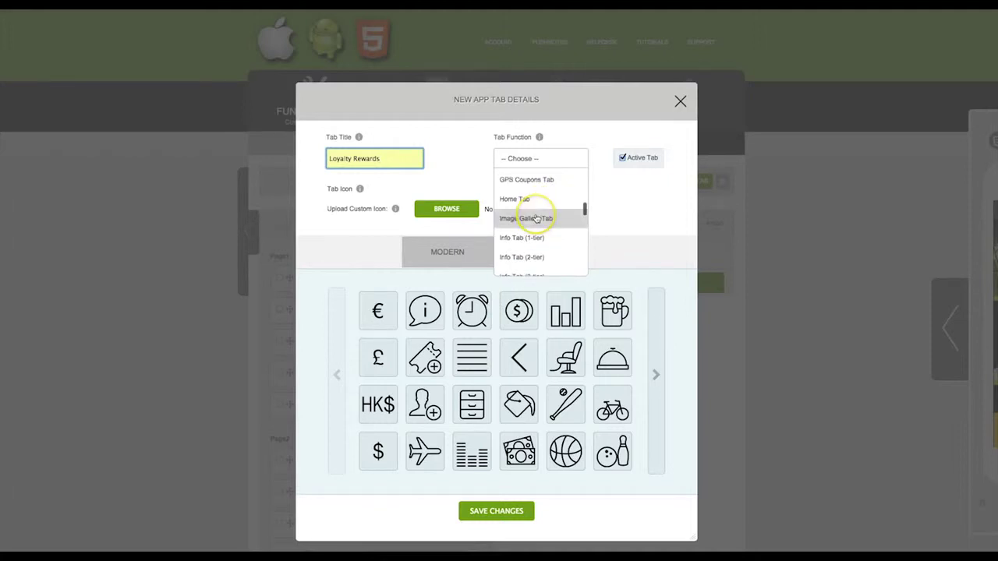
scroll(536, 218, "down", 3)
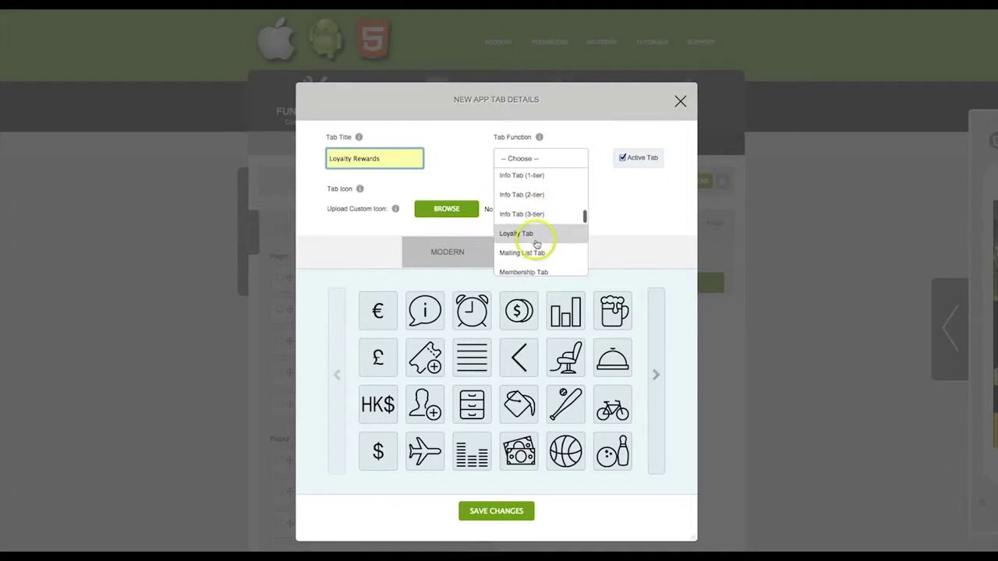
left_click(537, 234)
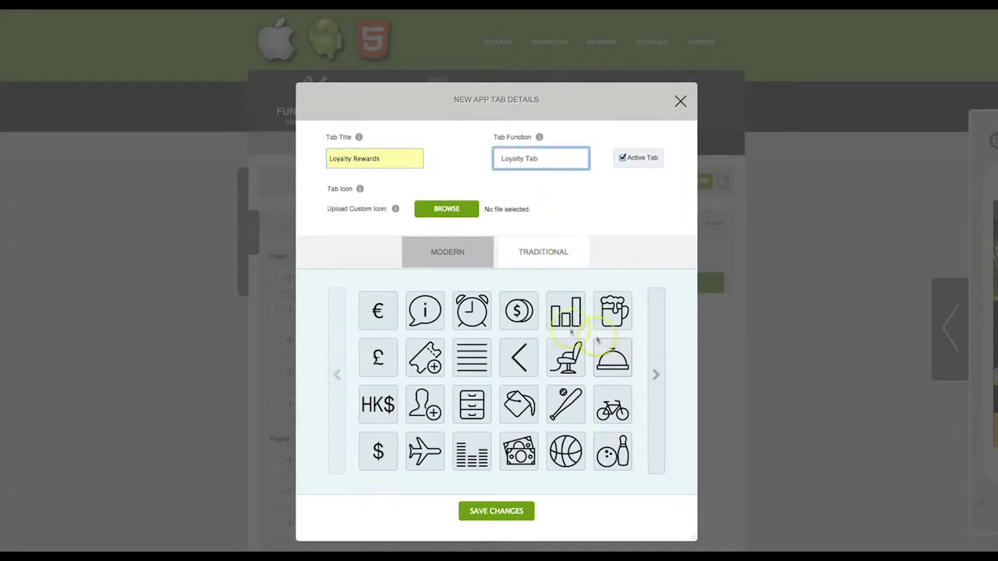
left_click(520, 310)
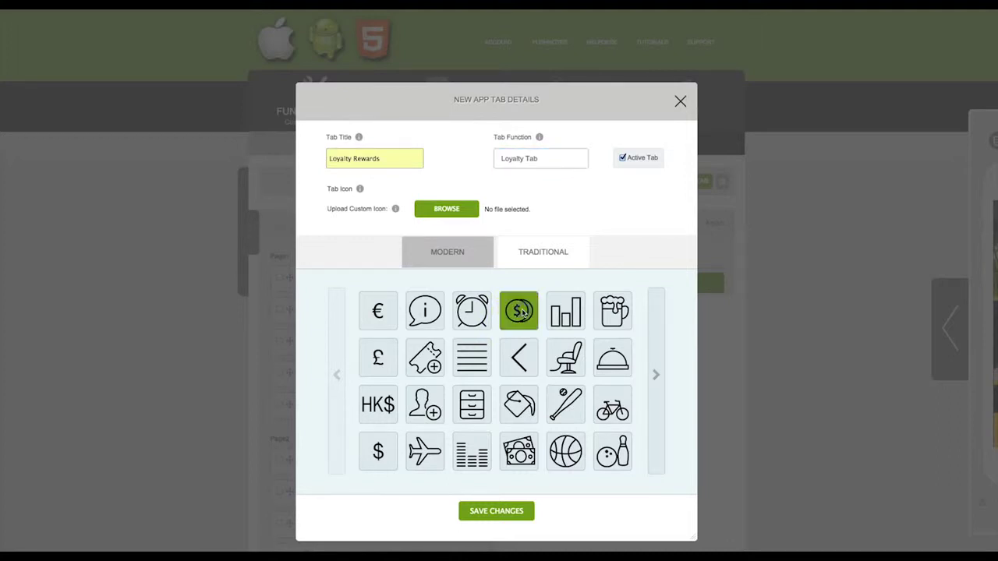
left_click(505, 512)
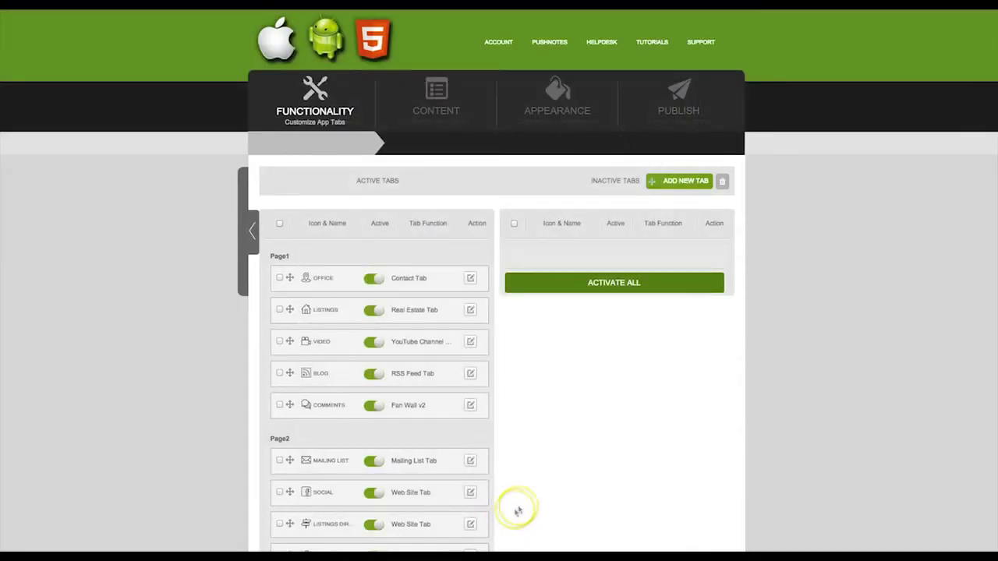
Drag the Loyalty Rewards tab to the top of Page2, above Mailing List.
scroll(521, 400, "down", 6)
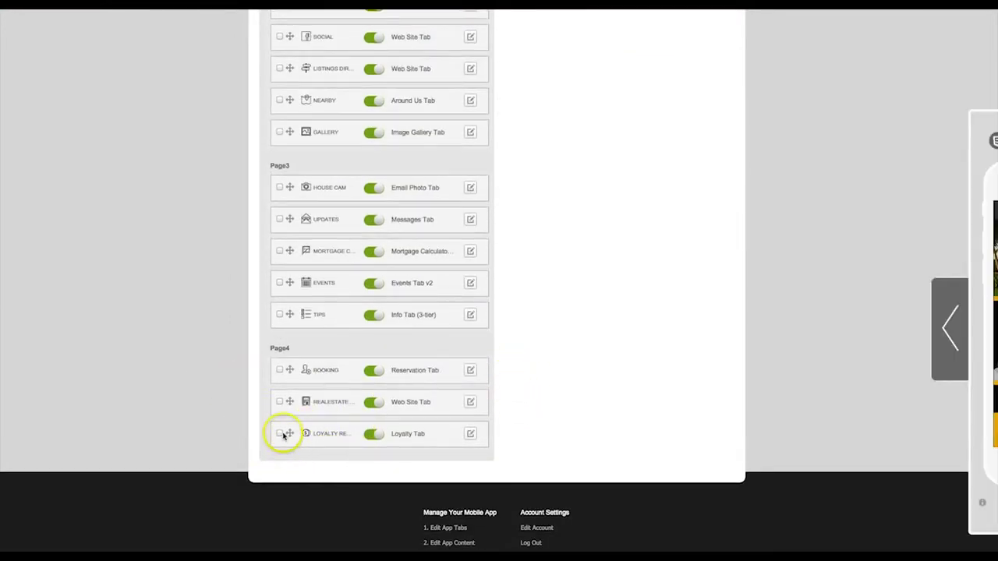
left_click_drag(289, 363, 297, 78)
scroll(748, 243, "up", 5)
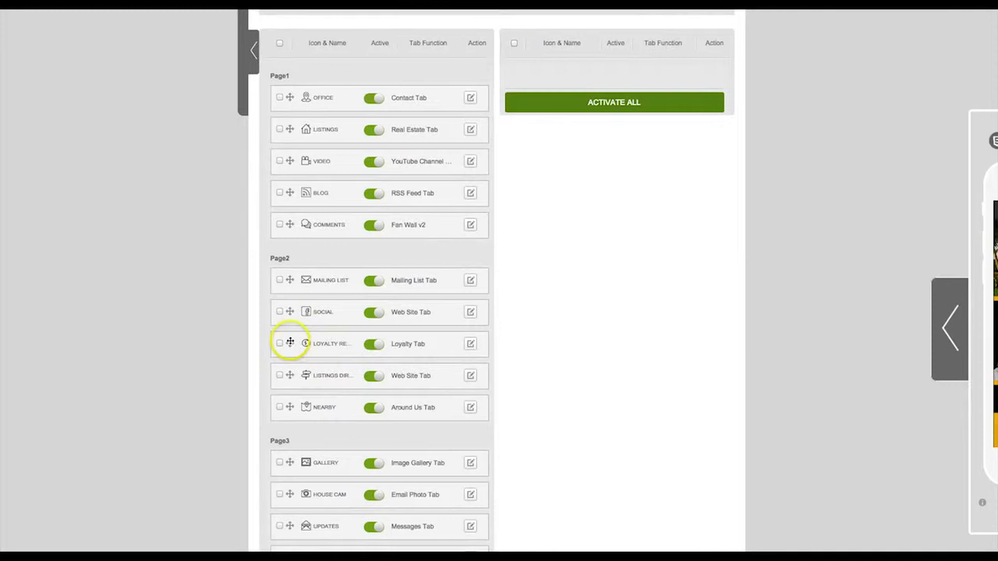
left_click_drag(289, 334, 296, 269)
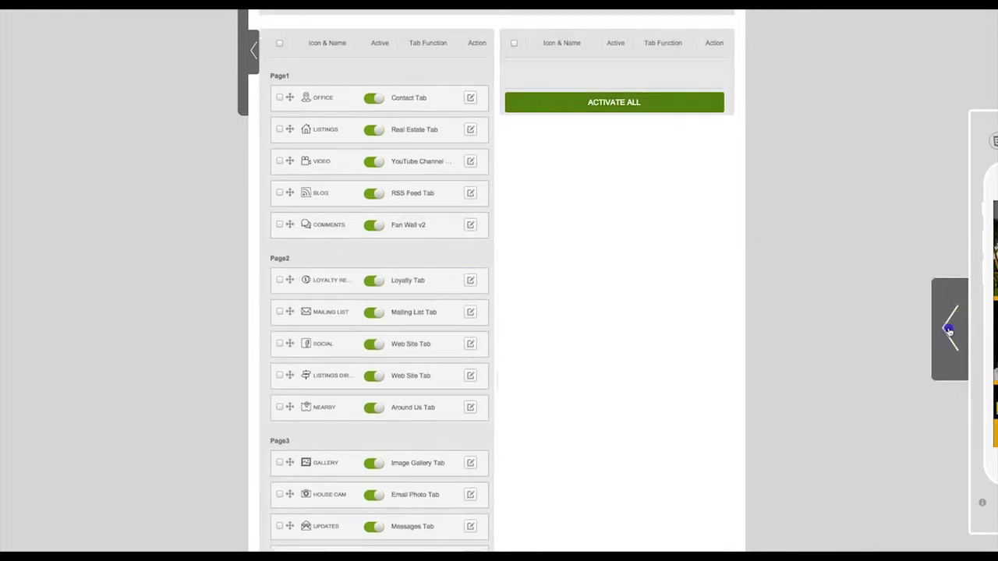
Check the More list in the phone preview, then close the preview.
left_click(949, 331)
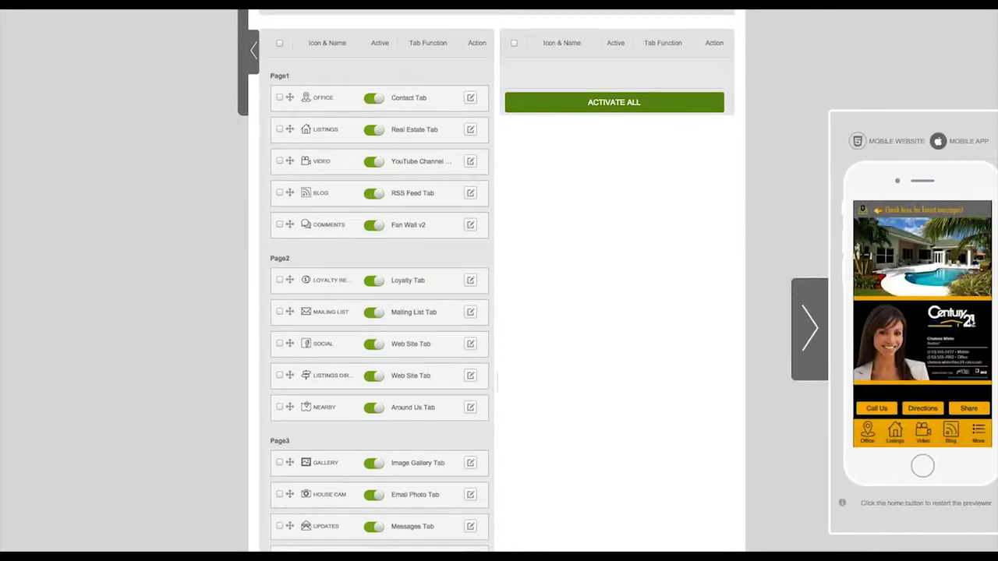
left_click(979, 433)
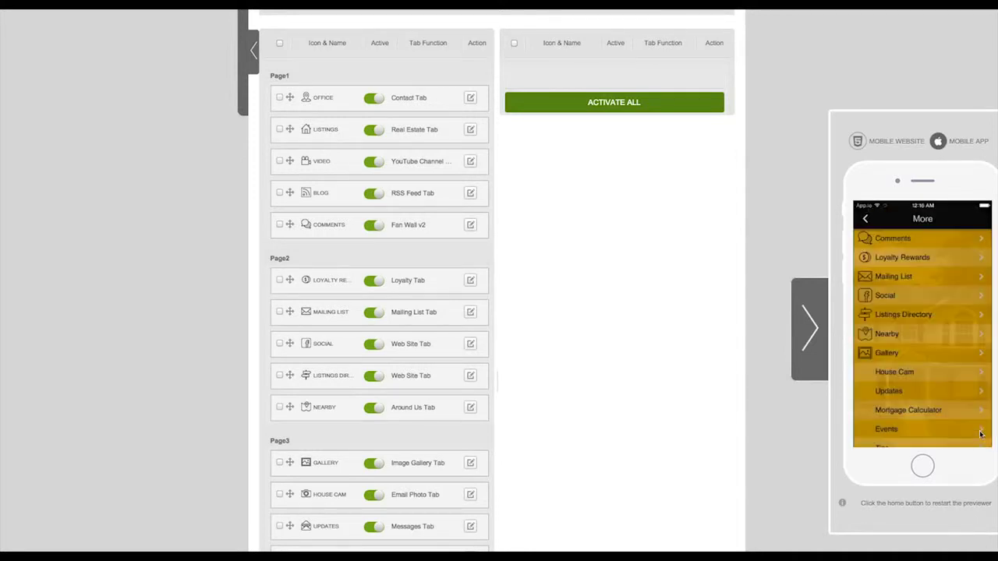
left_click(803, 315)
scroll(606, 299, "up", 3)
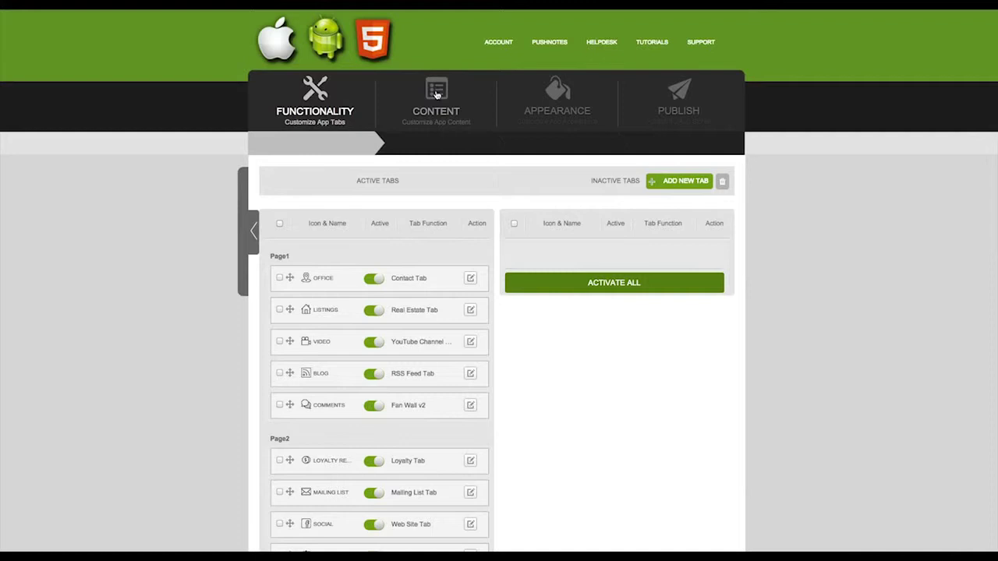
In Content, open the Loyalty Rewards tile and start an advanced loyalty program.
left_click(437, 94)
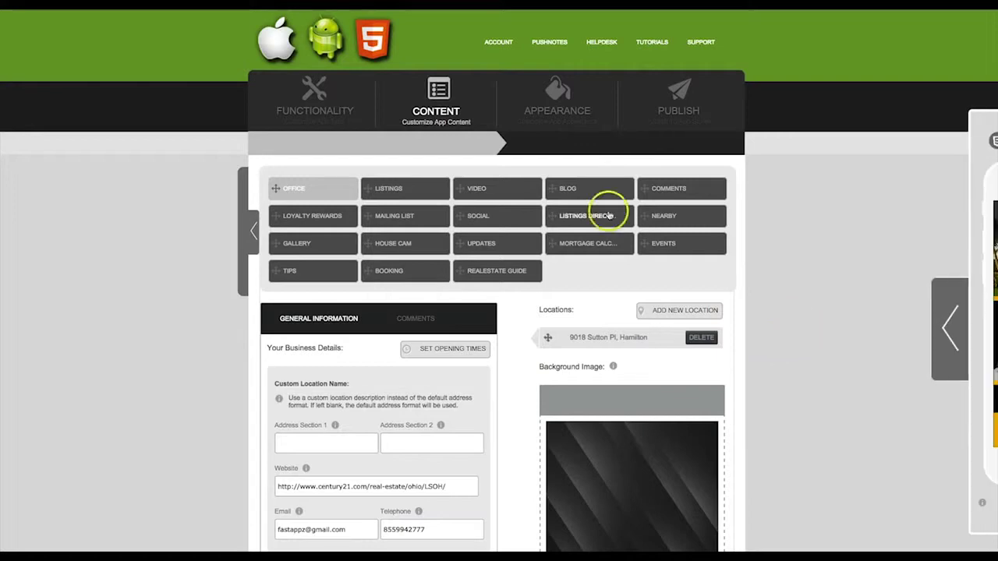
left_click(315, 218)
scroll(437, 333, "down", 2)
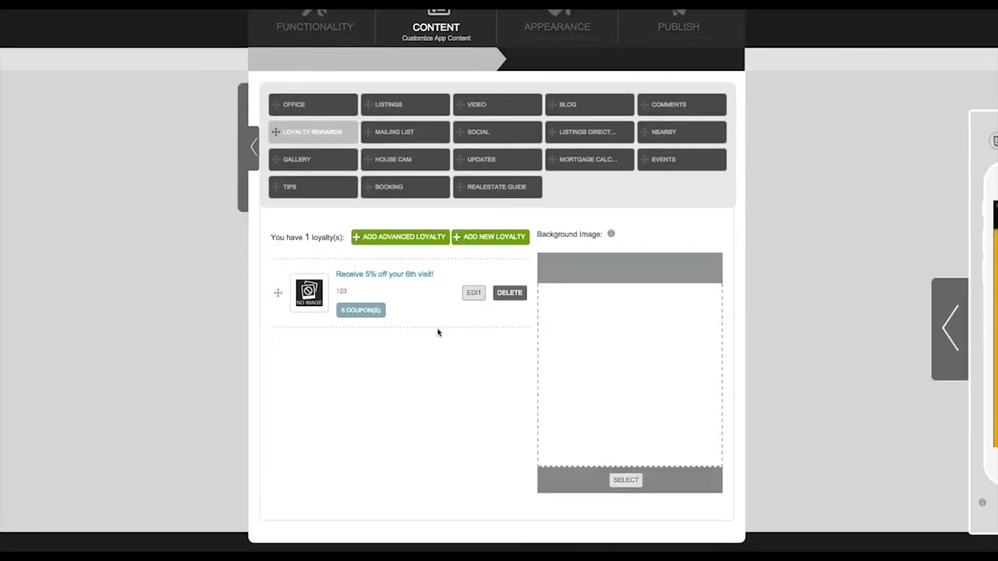
left_click(403, 238)
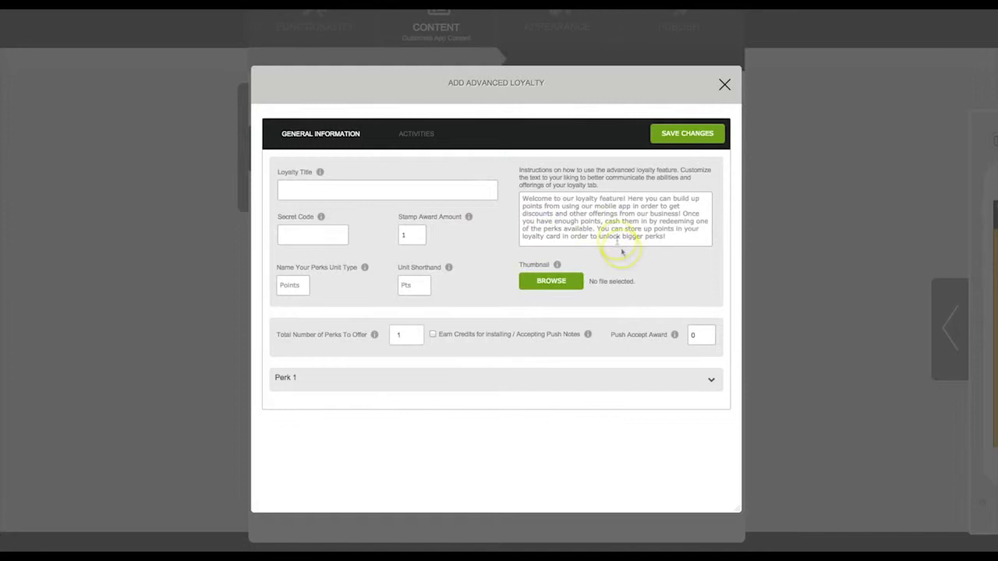
Enter the secret code, stamp award 20, unit type Points, and shorthand Pts.
left_click(576, 197)
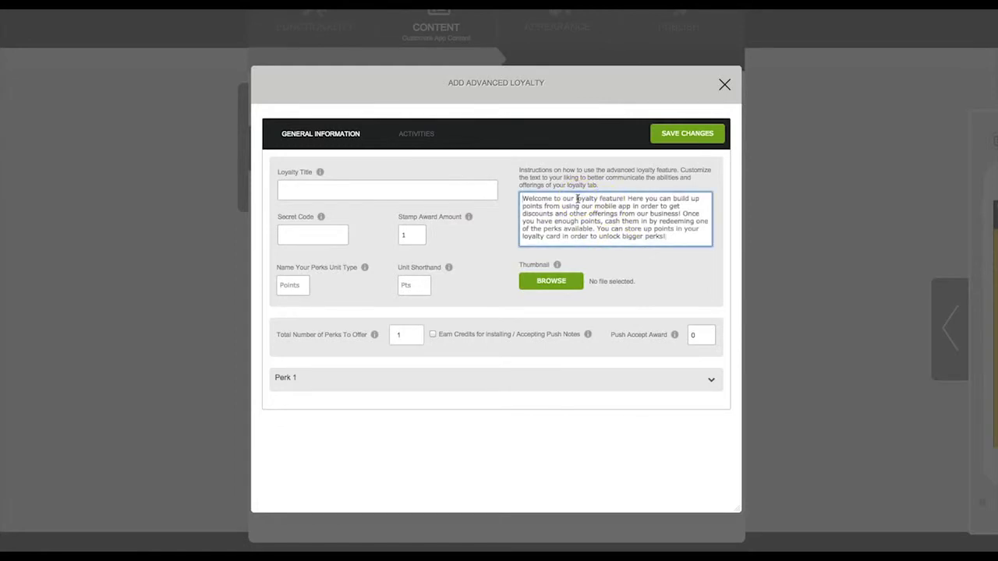
left_click(322, 194)
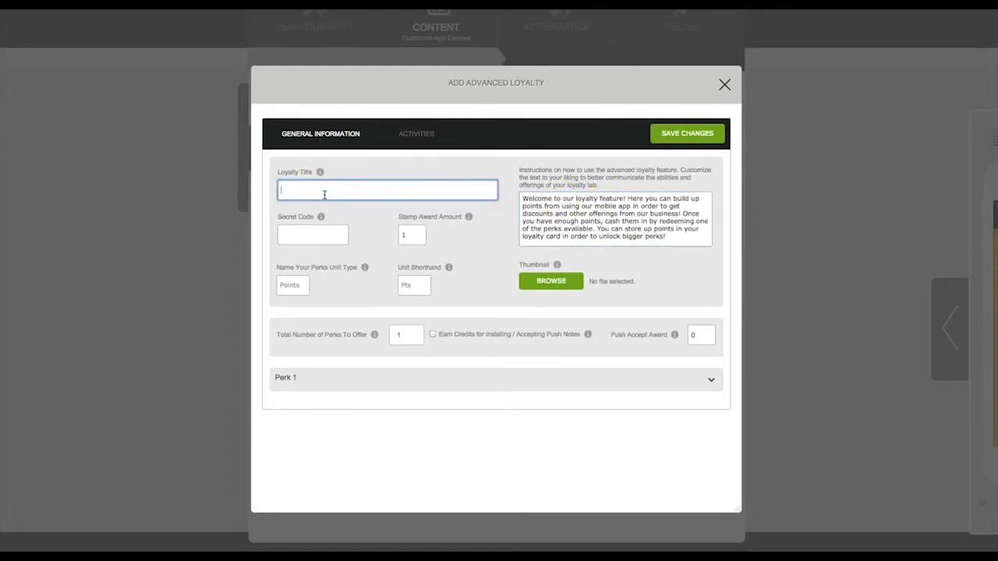
left_click(299, 232)
type("123")
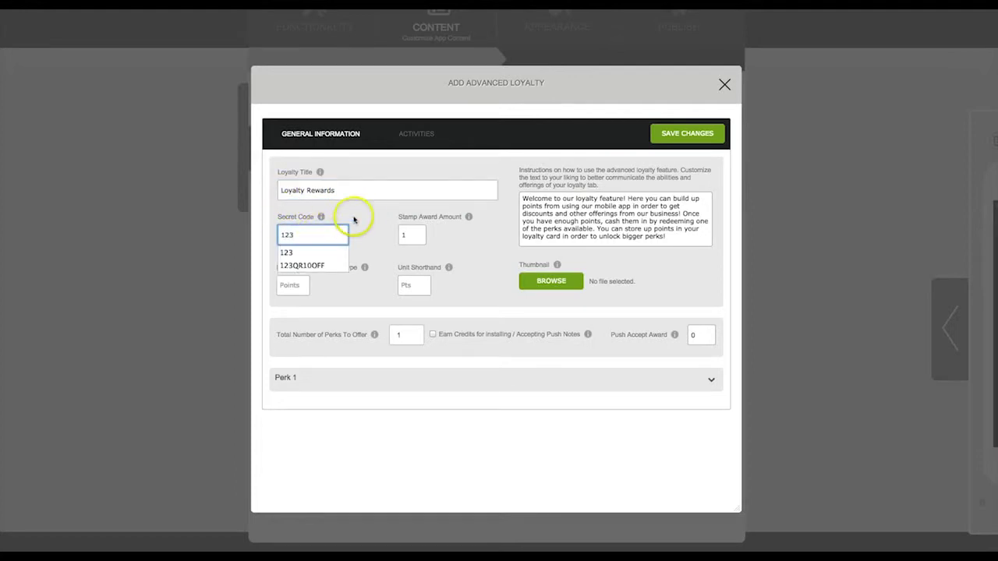
left_click(361, 218)
left_click(401, 234)
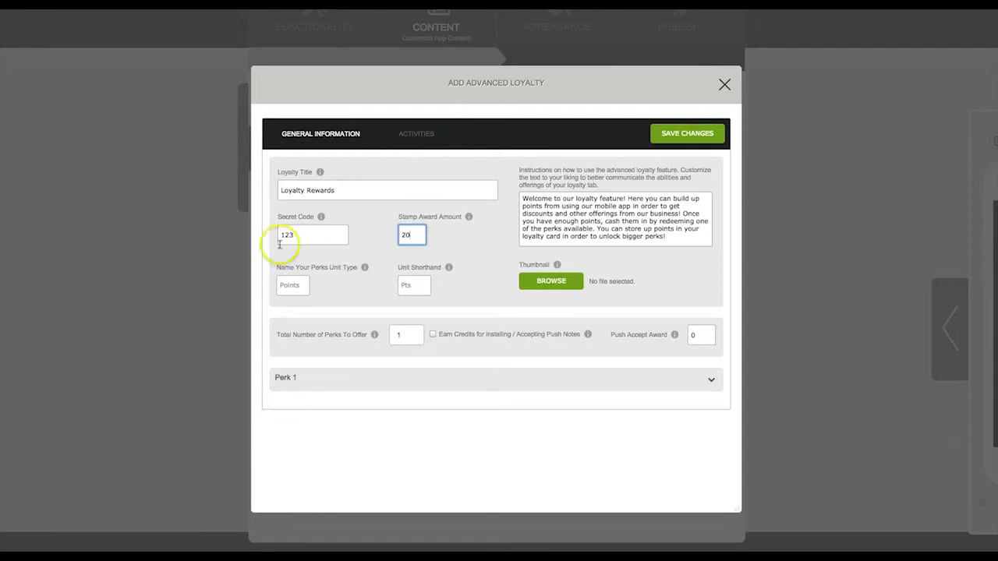
left_click(299, 290)
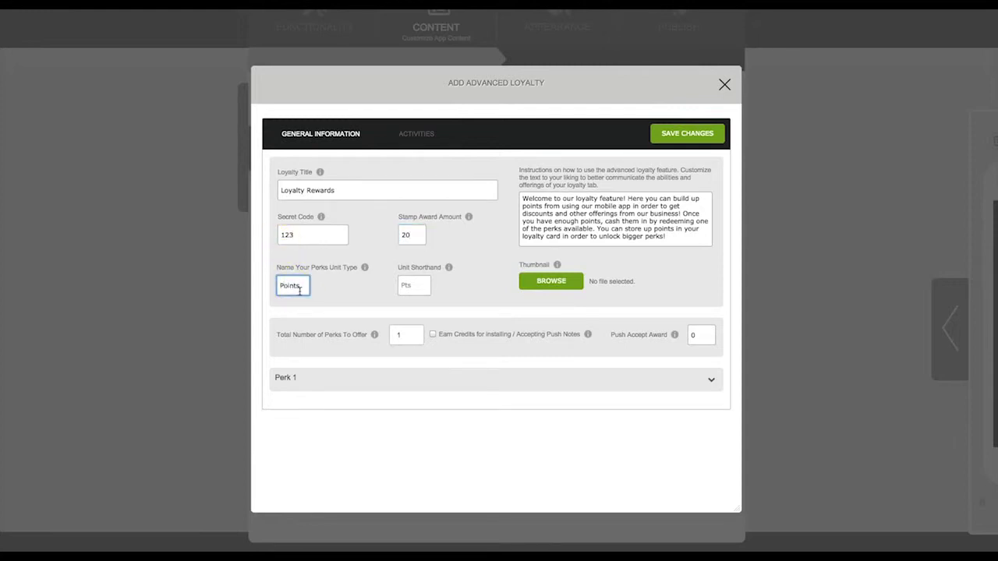
key("Tab")
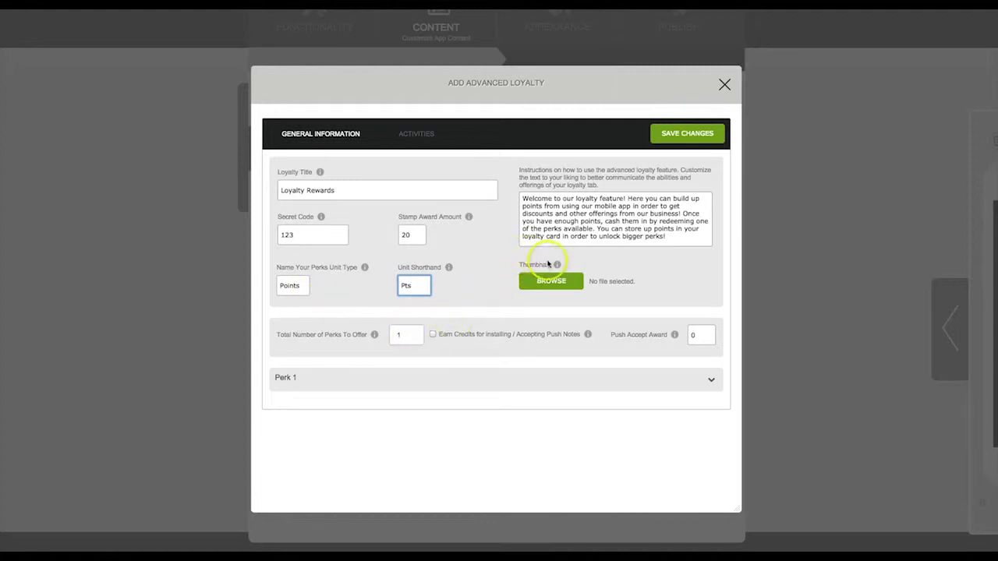
left_click(462, 317)
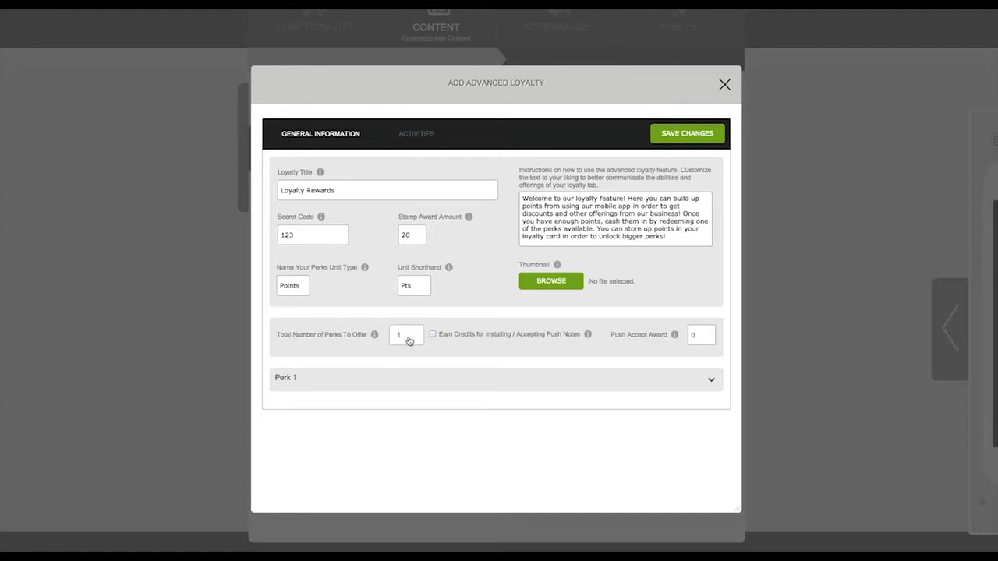
Choose 2 perks, tick install/push-note credits, and change push accept award to 1.
left_click(402, 337)
left_click(407, 340)
left_click(397, 366)
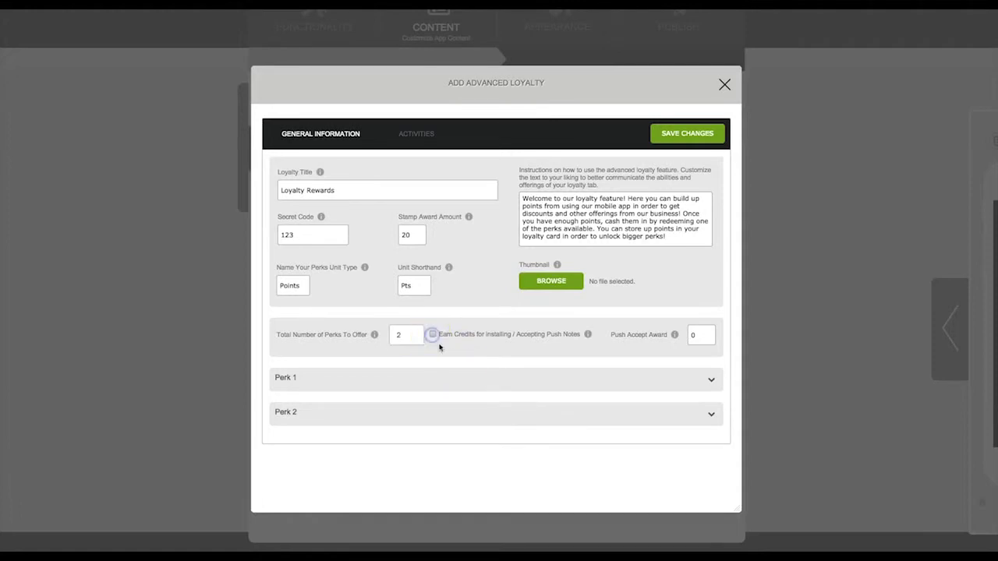
left_click(437, 340)
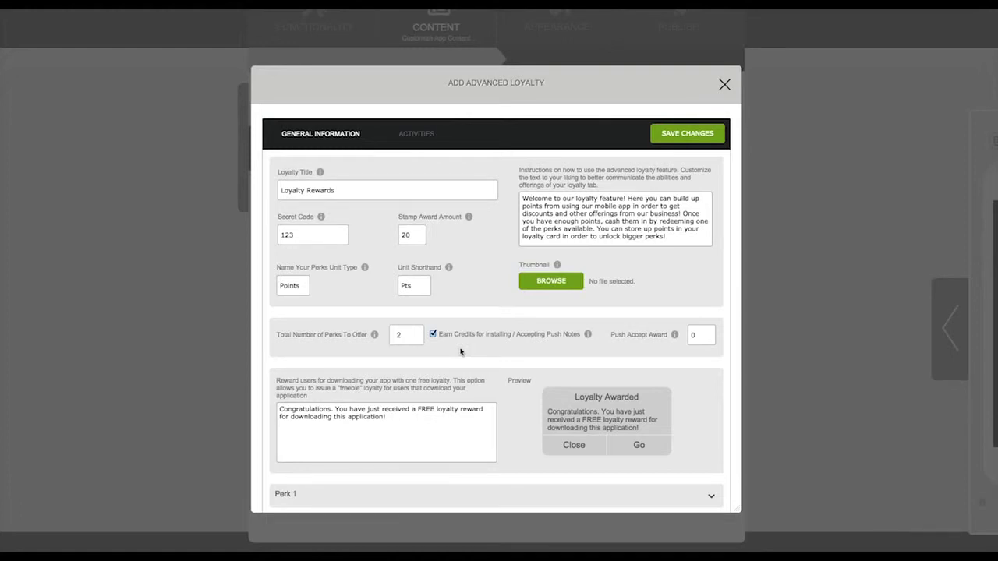
double_click(704, 334)
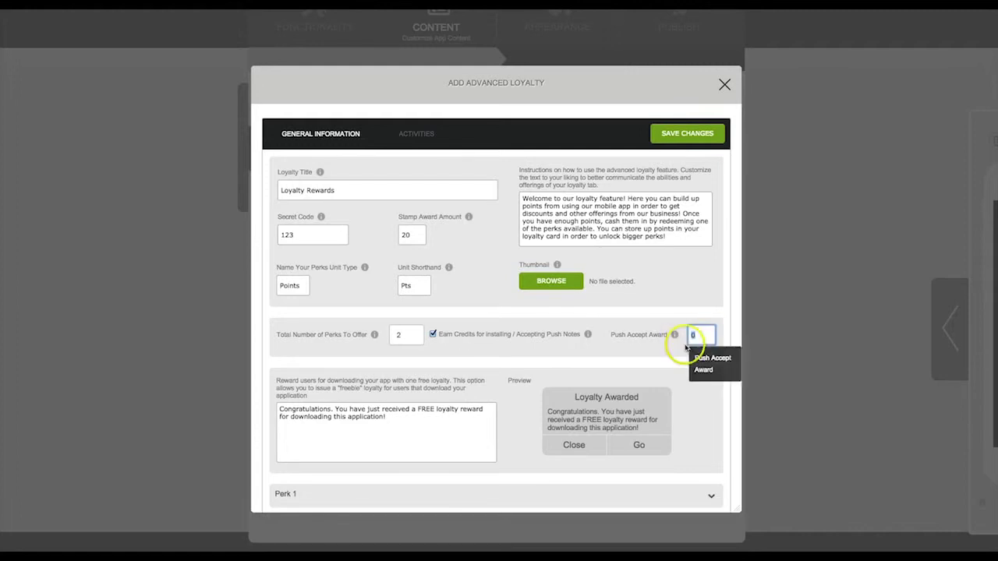
type("1")
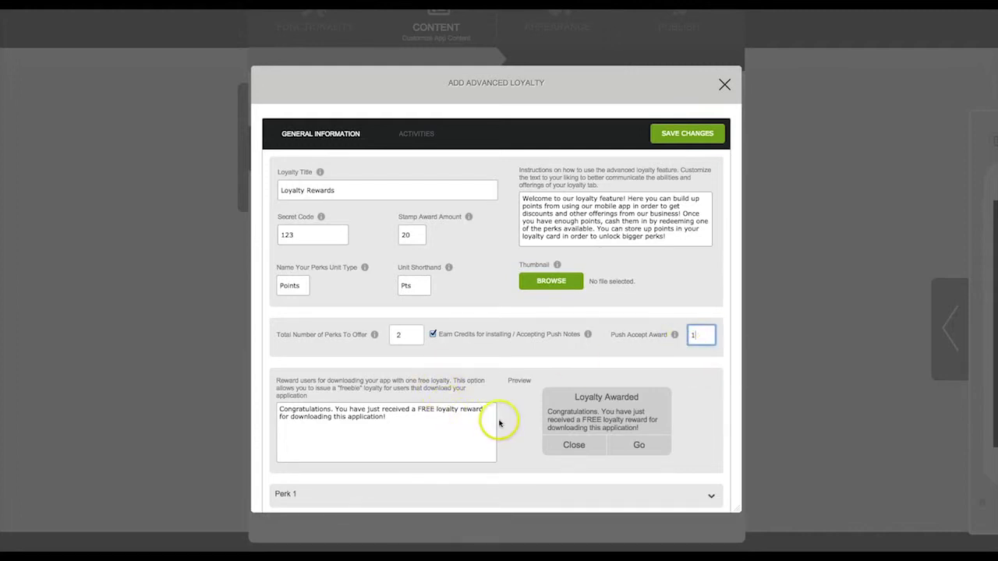
scroll(504, 434, "down", 1)
scroll(504, 434, "down", 1)
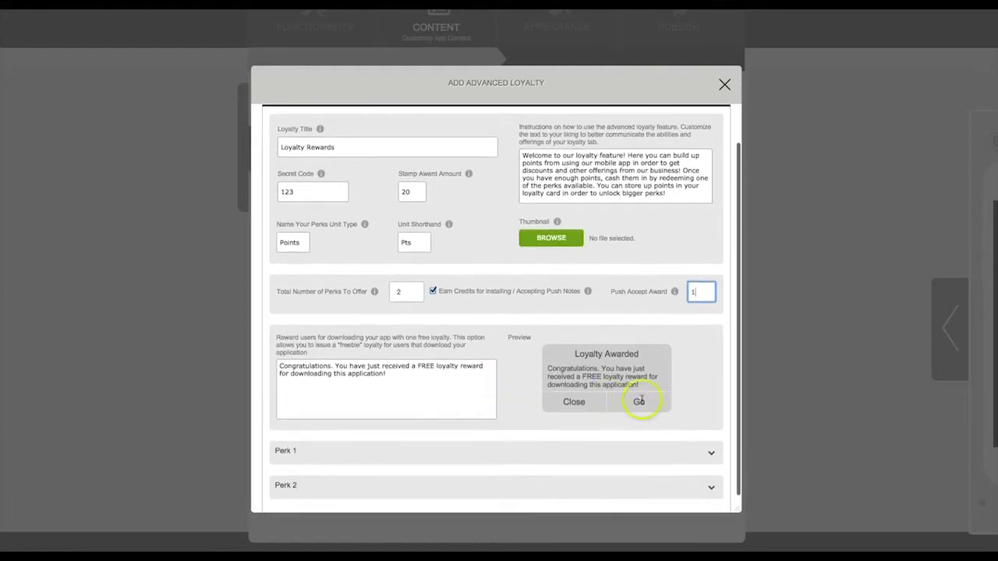
Give Perk 1 the title Receive 5% Off Your Next Visit, a redemption description, and 20 points.
left_click(708, 452)
scroll(702, 417, "down", 4)
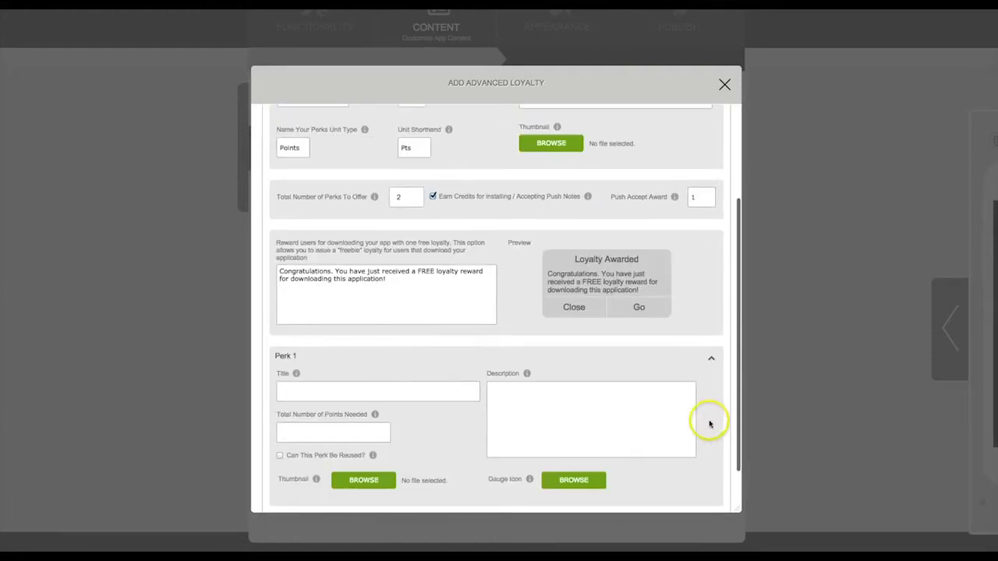
left_click(406, 388)
type("Receive 5% Off Your Next Visit")
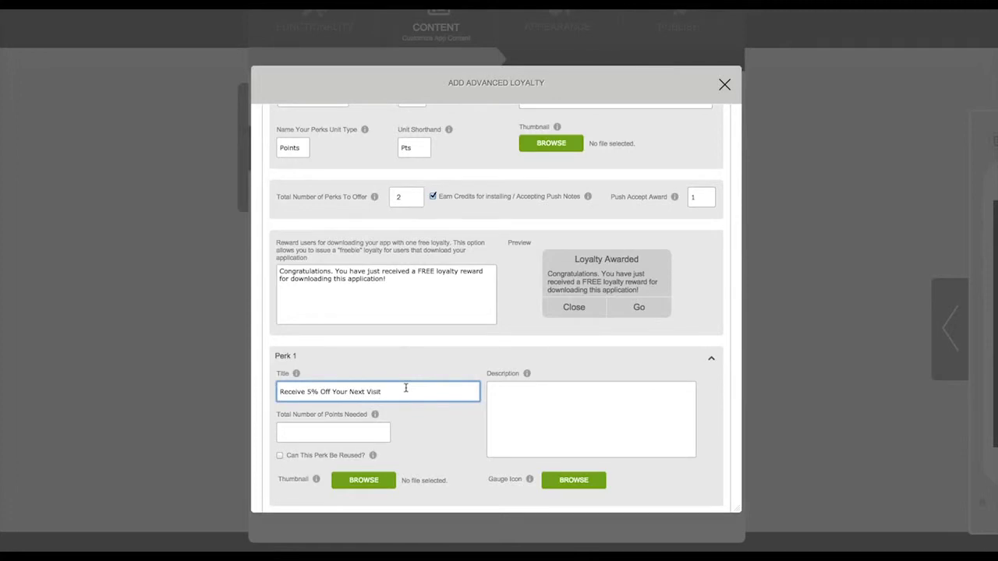
key("Tab")
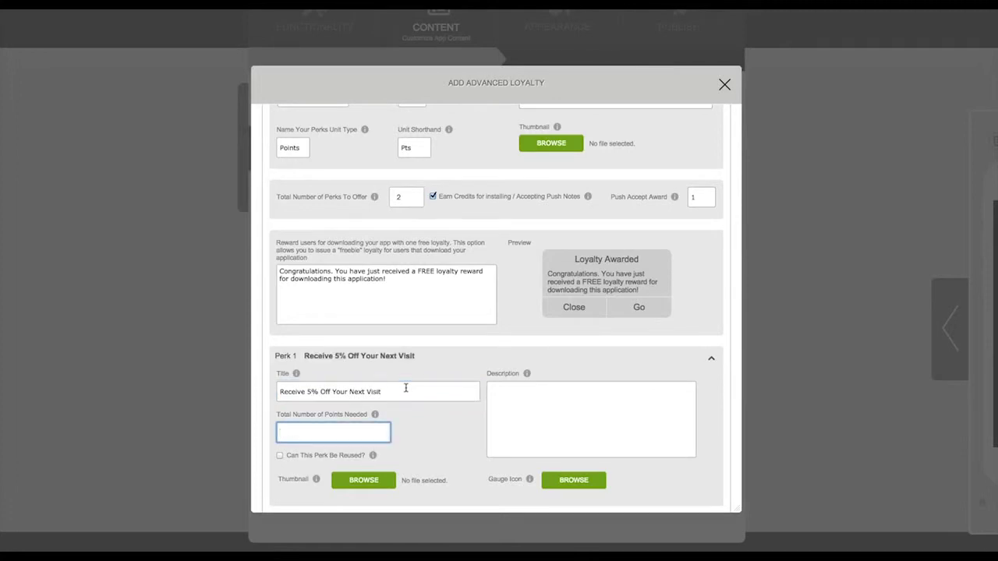
left_click(528, 398)
type("Redeem this reward to receive 5% off your next visit.")
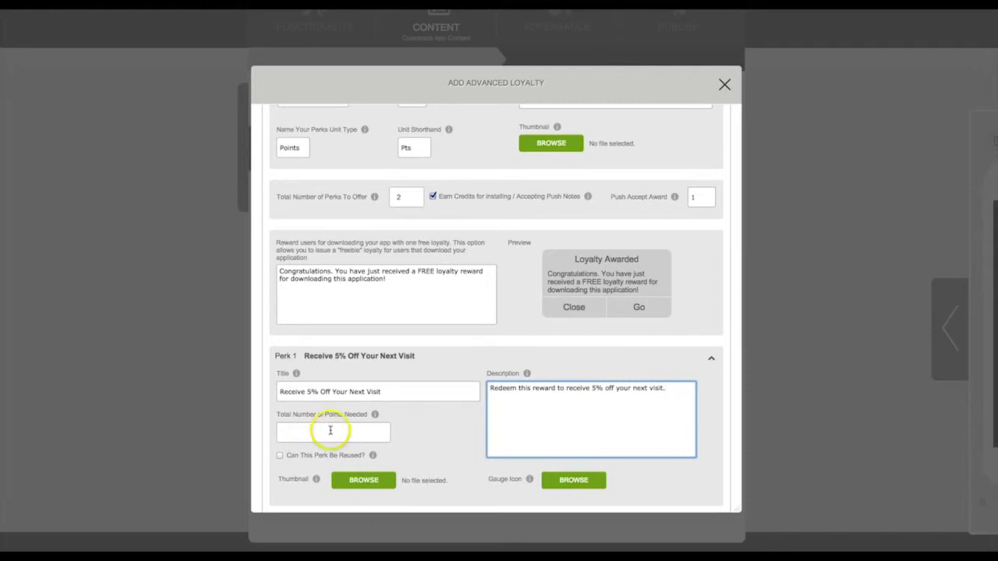
left_click(331, 431)
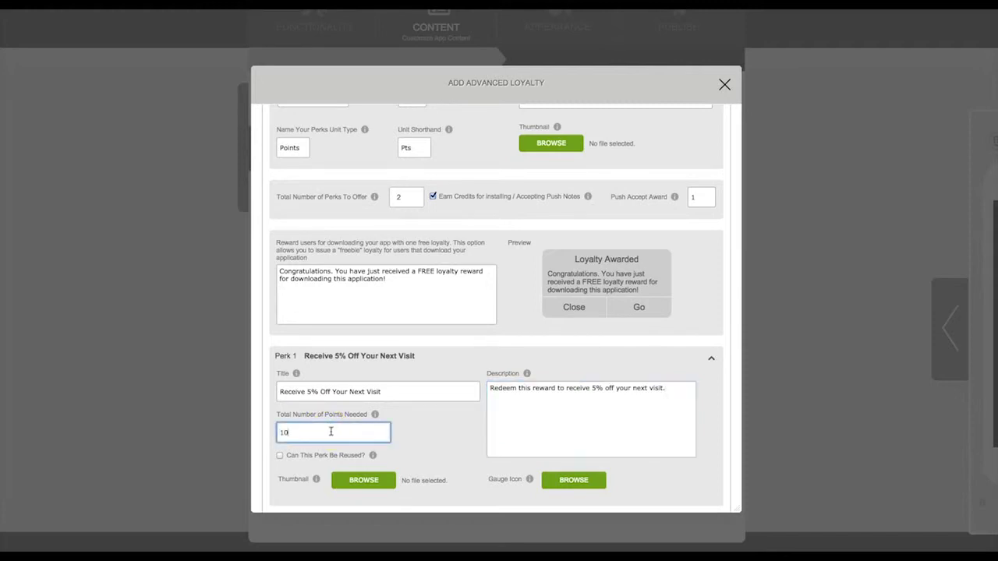
Pick the dollar-coin gauge icon for Perk 1.
scroll(454, 452, "down", 1)
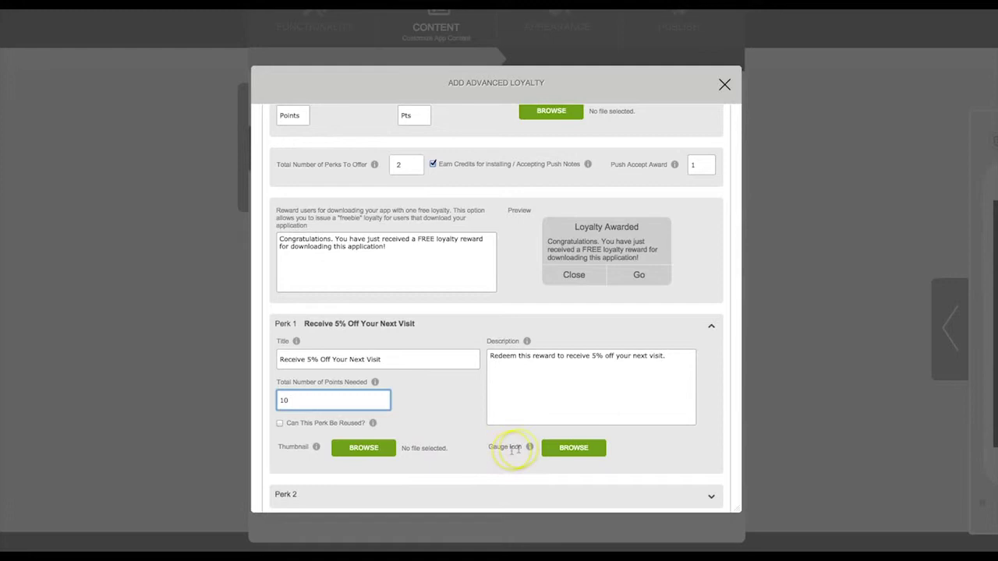
mouse_move(530, 449)
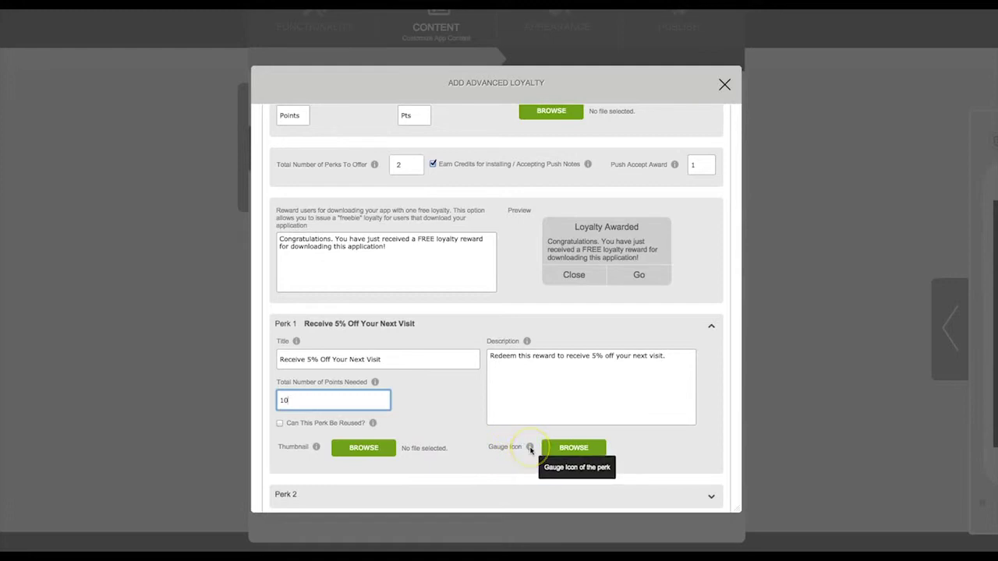
left_click(574, 448)
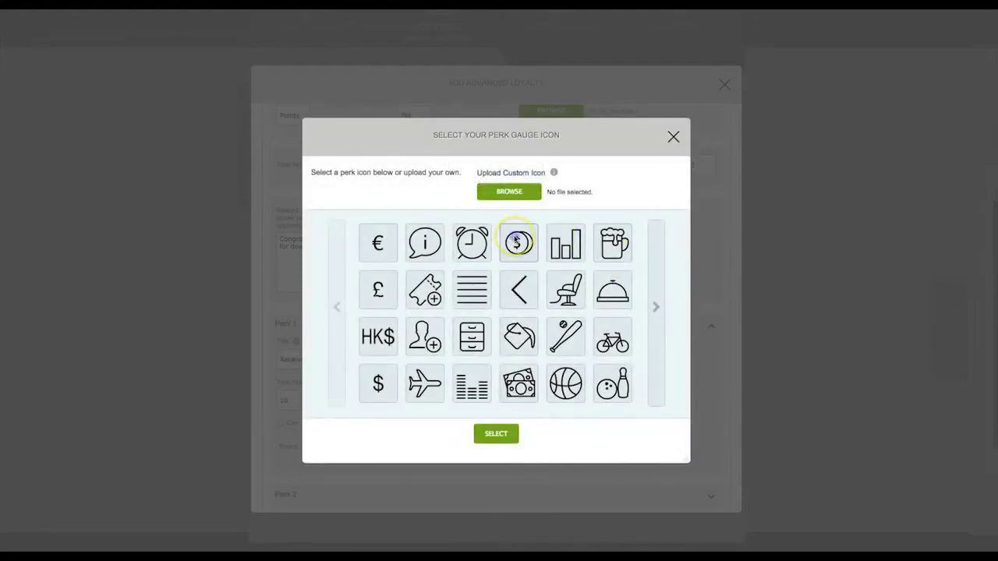
left_click(516, 242)
left_click(505, 434)
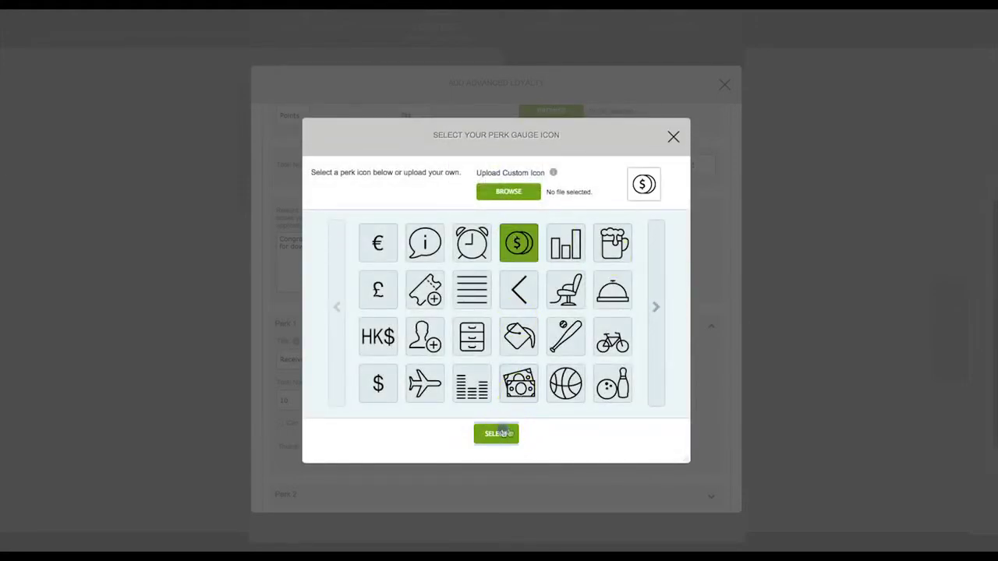
scroll(645, 411, "down", 1)
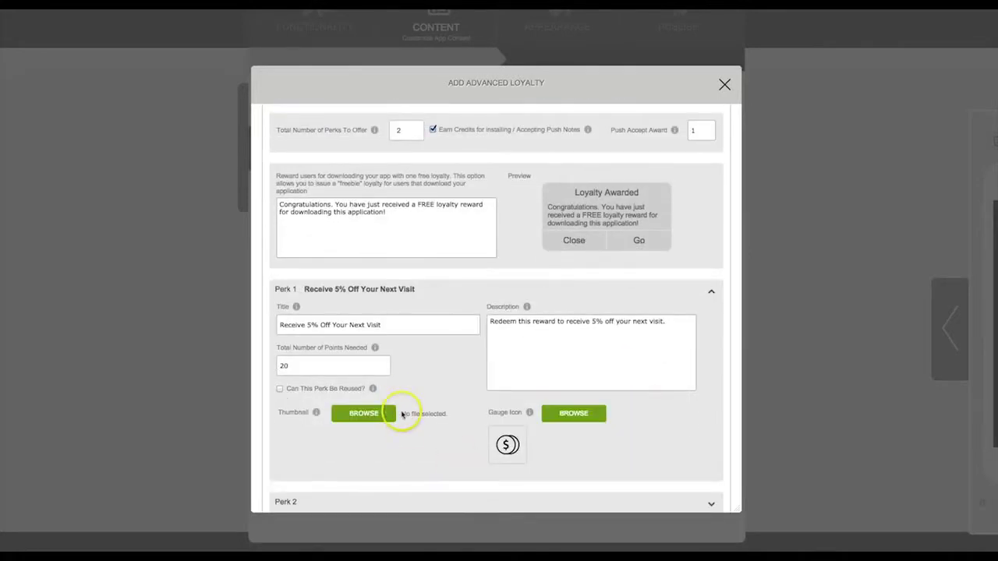
scroll(420, 455, "down", 2)
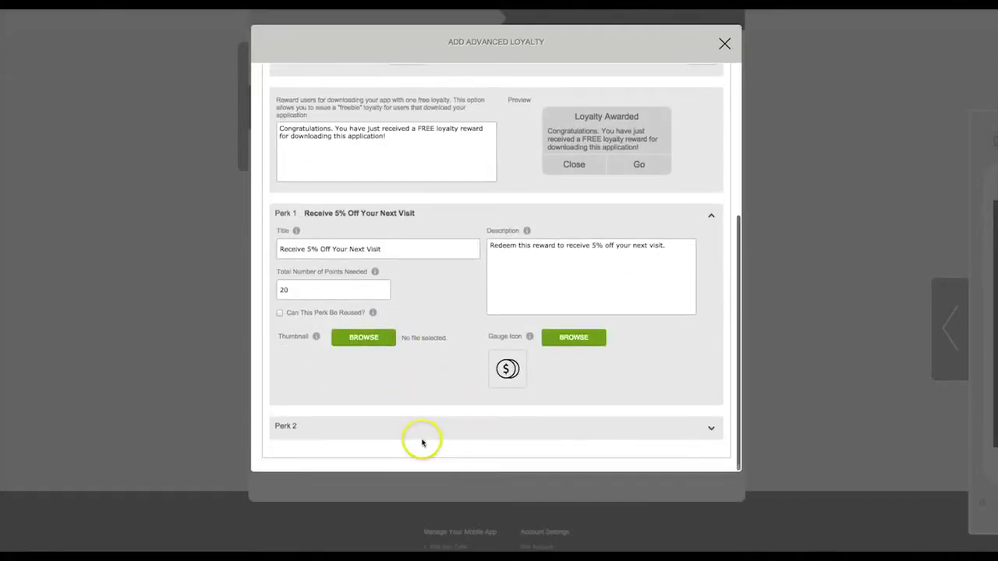
Give Perk 2 the title 'Get a free wash with haircut!', a description, and 40 points.
left_click(711, 428)
scroll(637, 360, "down", 2)
scroll(648, 368, "down", 1)
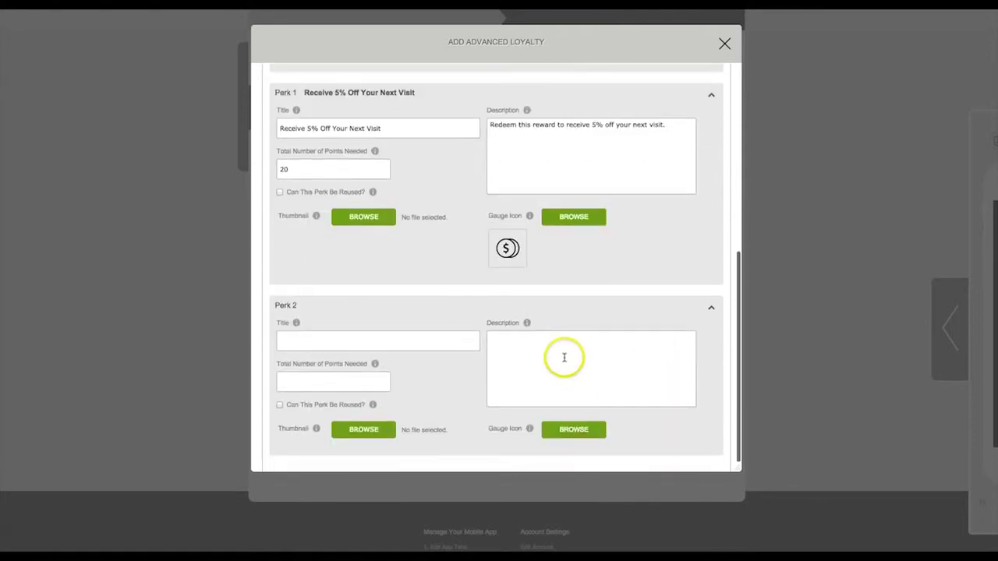
left_click(336, 336)
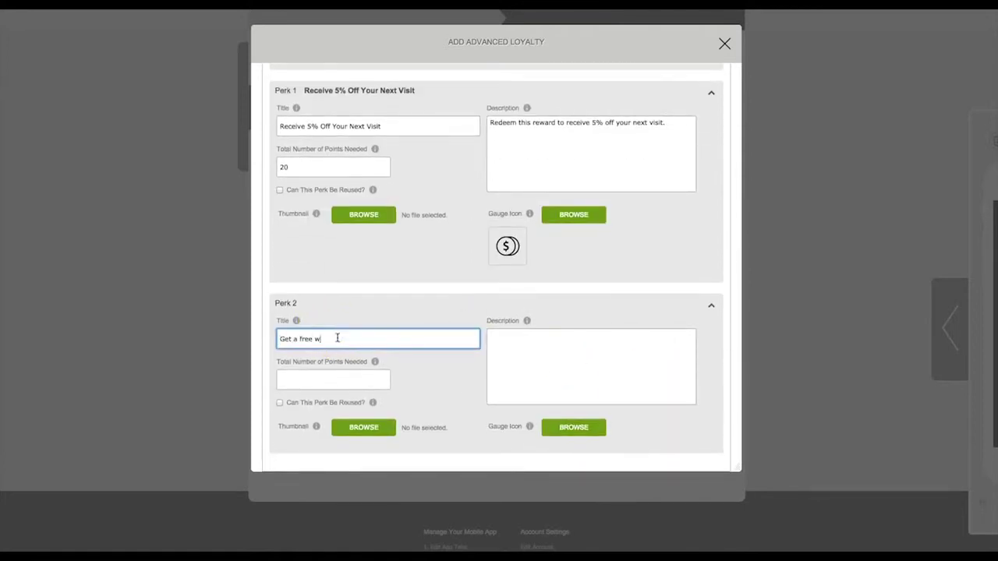
left_click(586, 343)
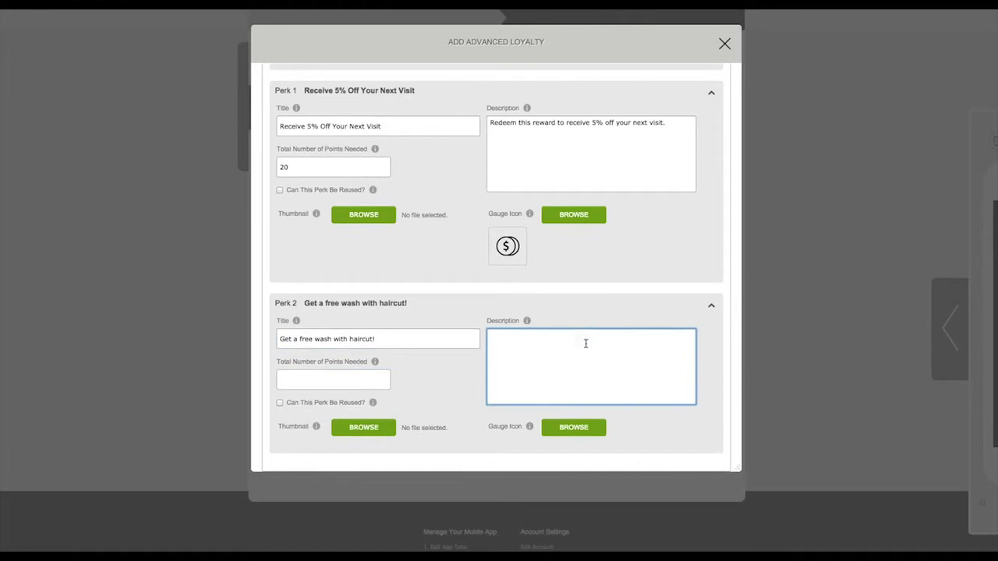
left_click(528, 332)
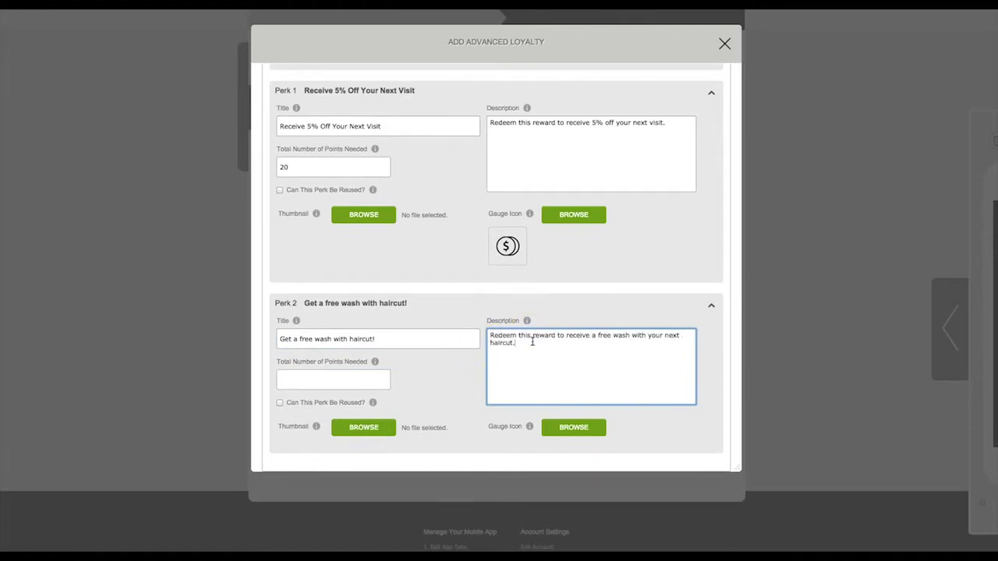
left_click(315, 379)
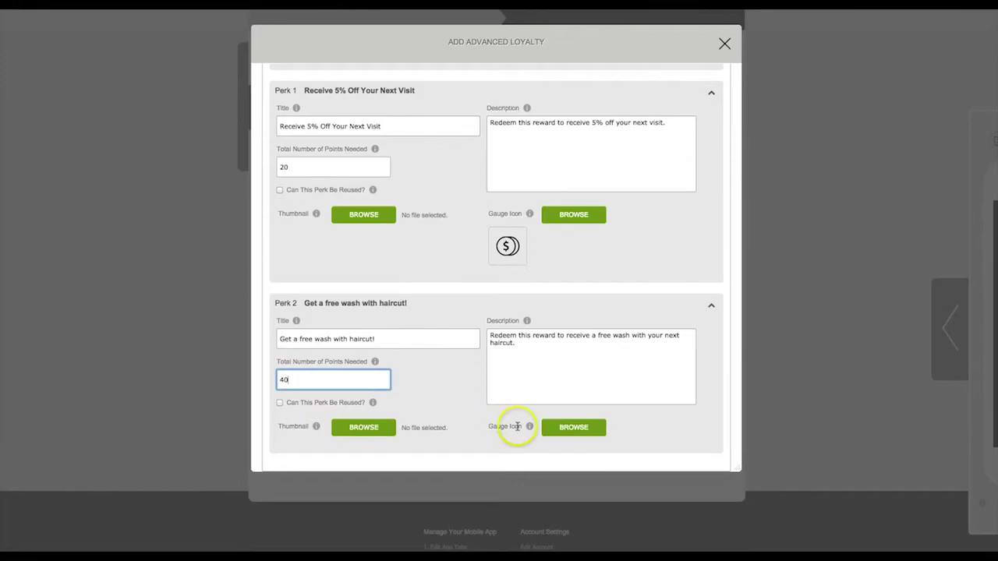
Pick the paint-bucket gauge icon for Perk 2.
left_click(550, 430)
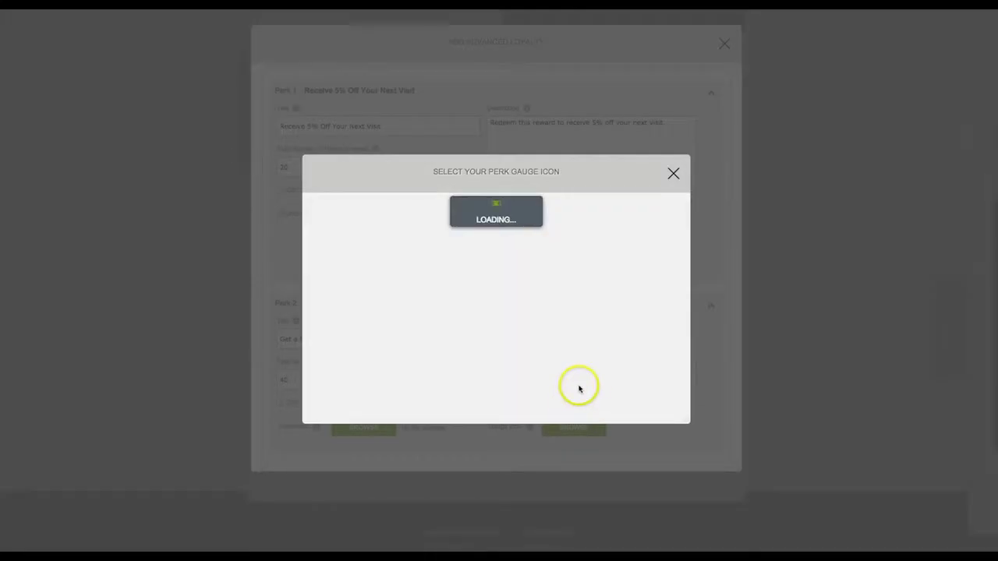
left_click(519, 337)
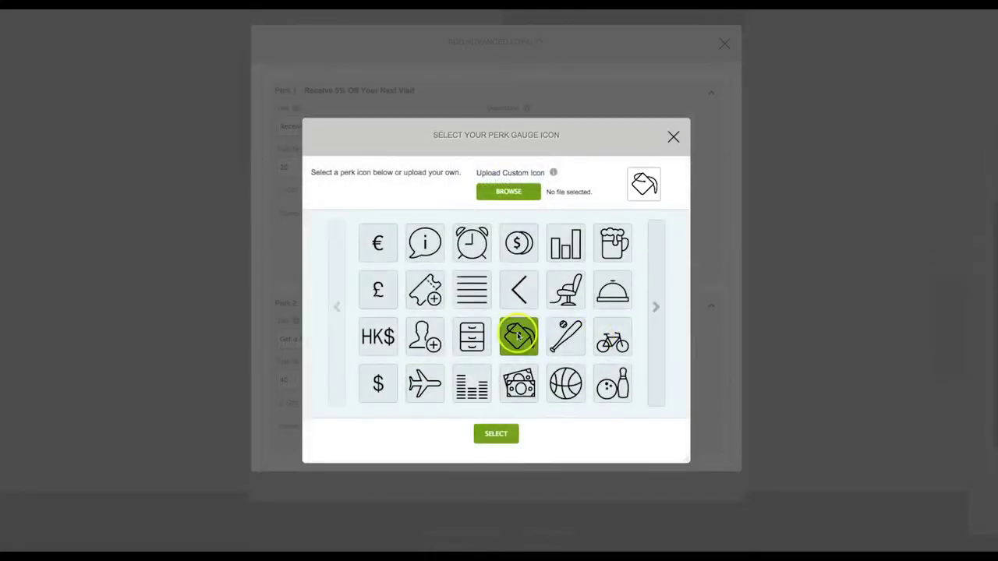
left_click(511, 434)
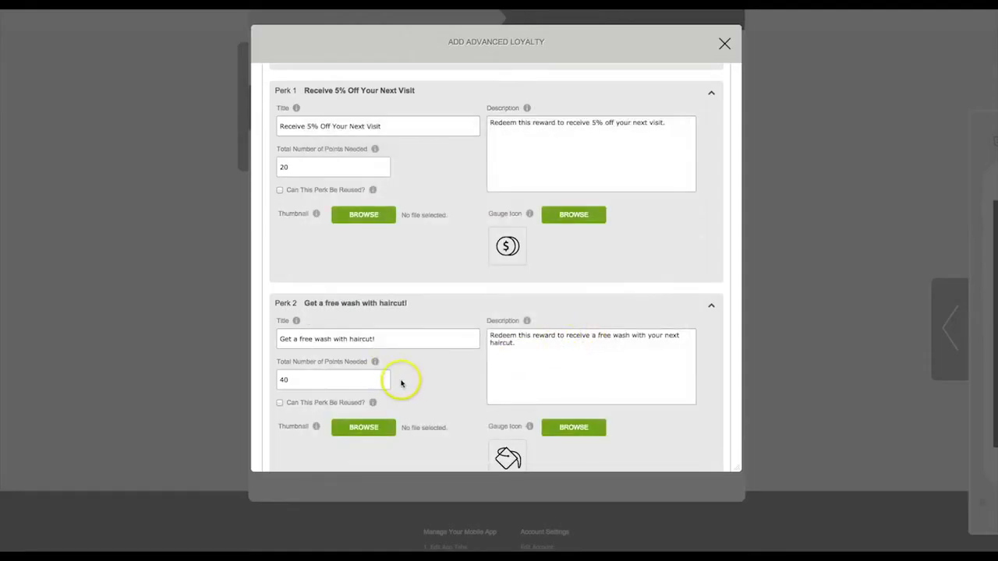
scroll(402, 383, "down", 3)
scroll(407, 382, "up", 10)
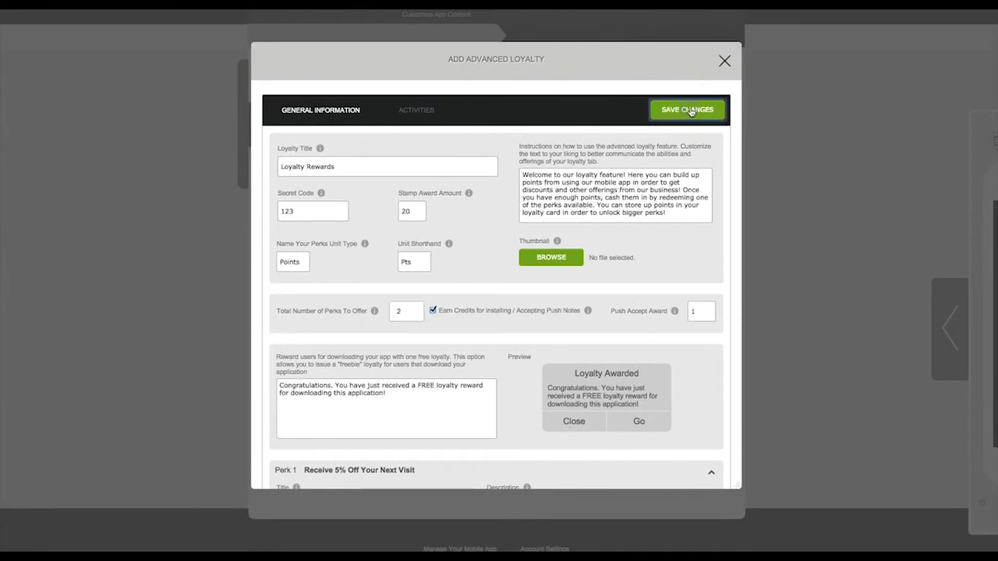
Save the loyalty program, close the form, and drag Loyalty Rewards above the 5% off loyalty.
left_click(689, 112)
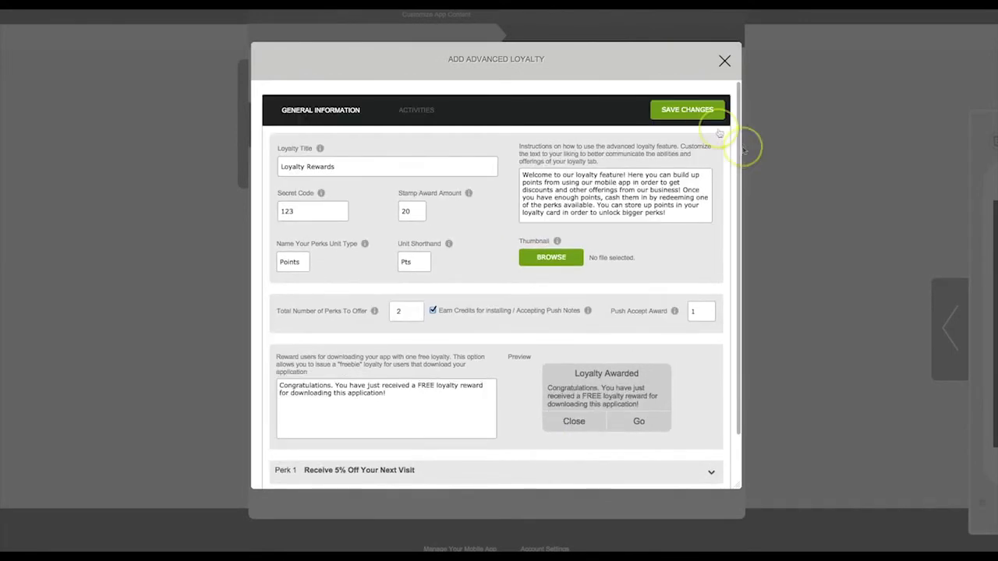
left_click(723, 60)
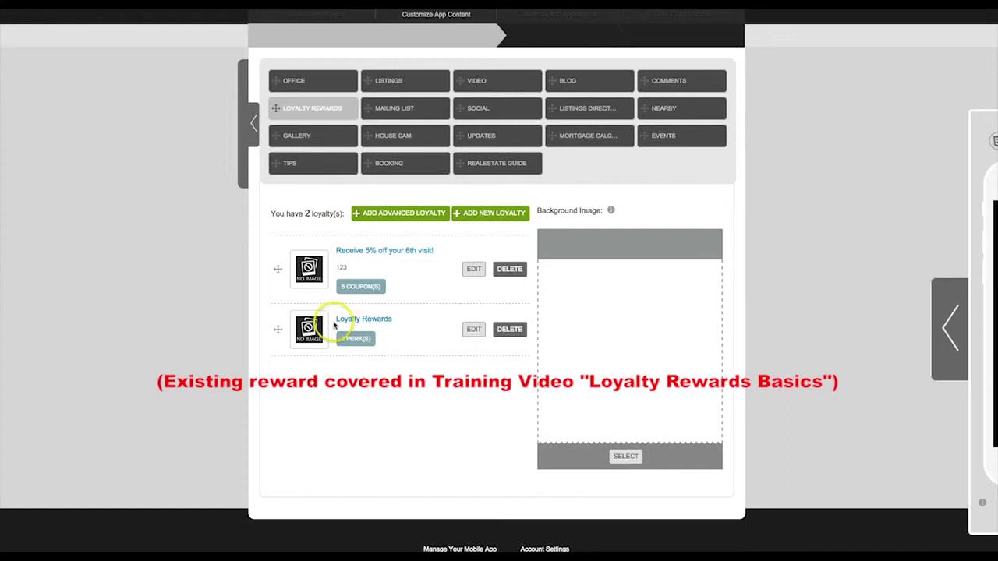
left_click_drag(277, 330, 276, 262)
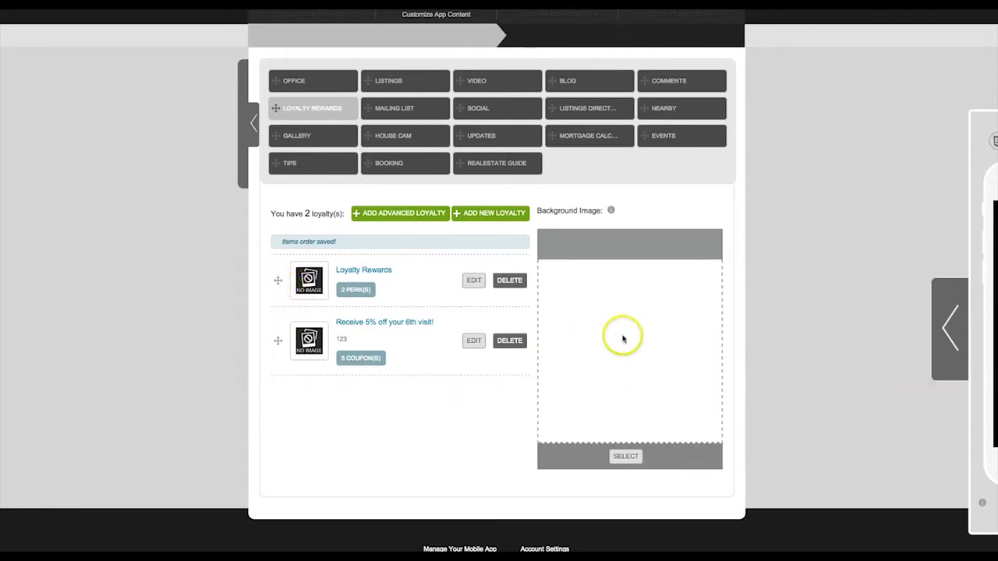
In the phone preview, open More > Loyalty Rewards and dismiss the login prompts.
left_click(941, 329)
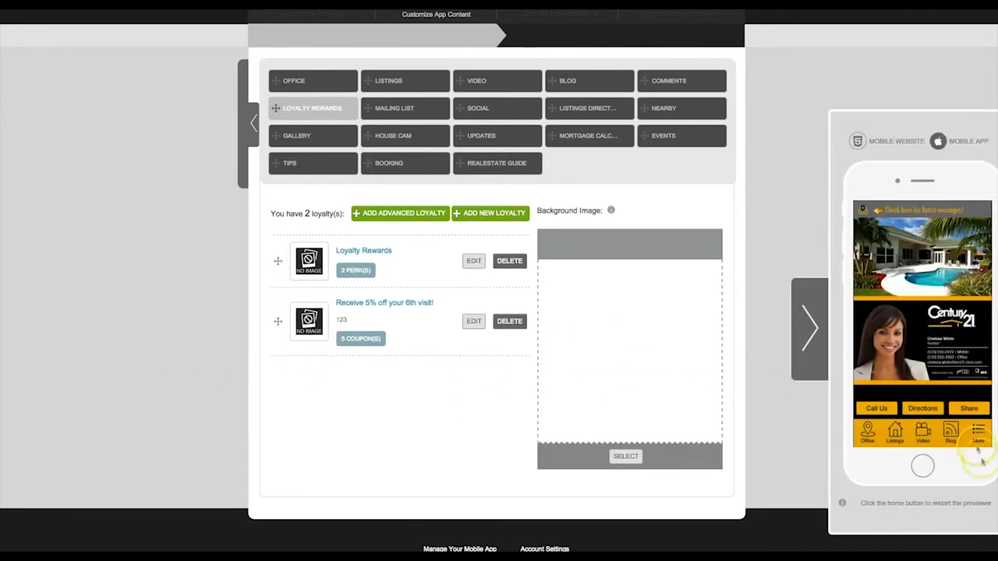
left_click(978, 432)
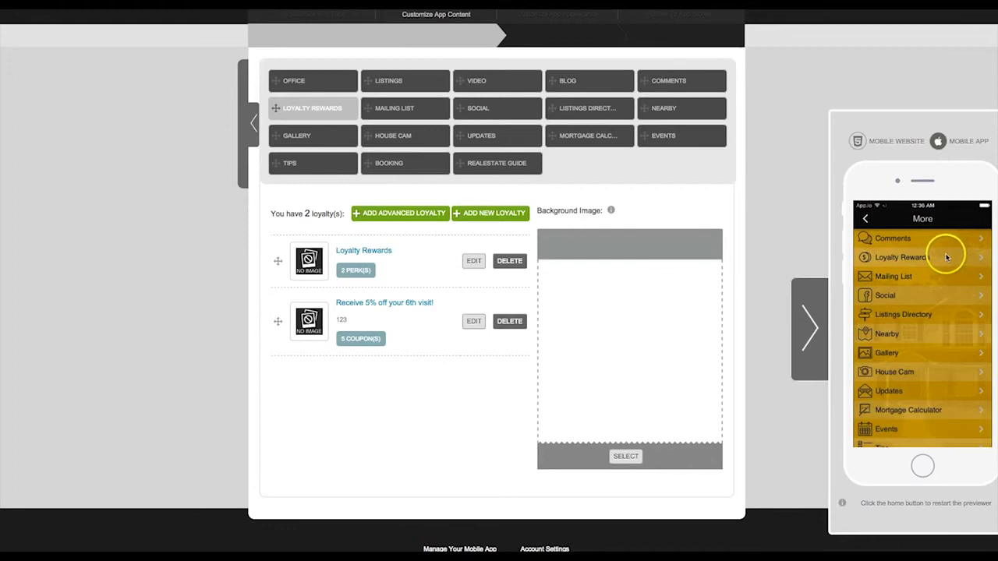
left_click(909, 256)
left_click(863, 296)
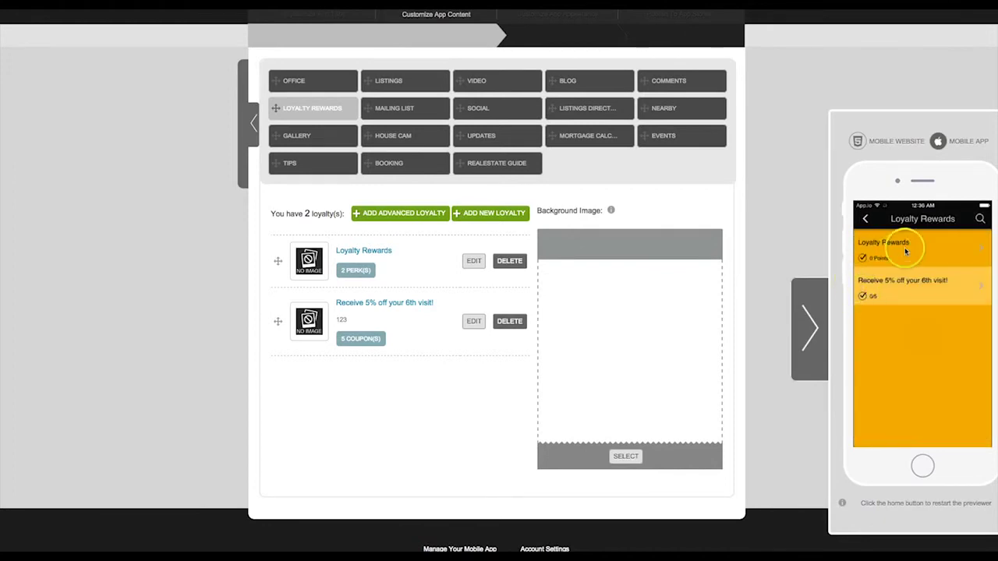
left_click(986, 251)
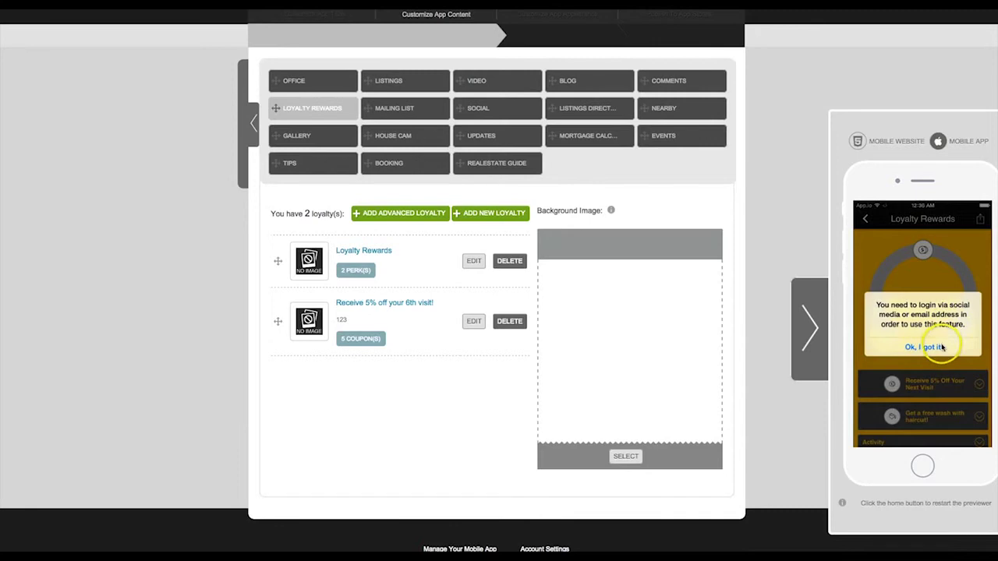
left_click(940, 347)
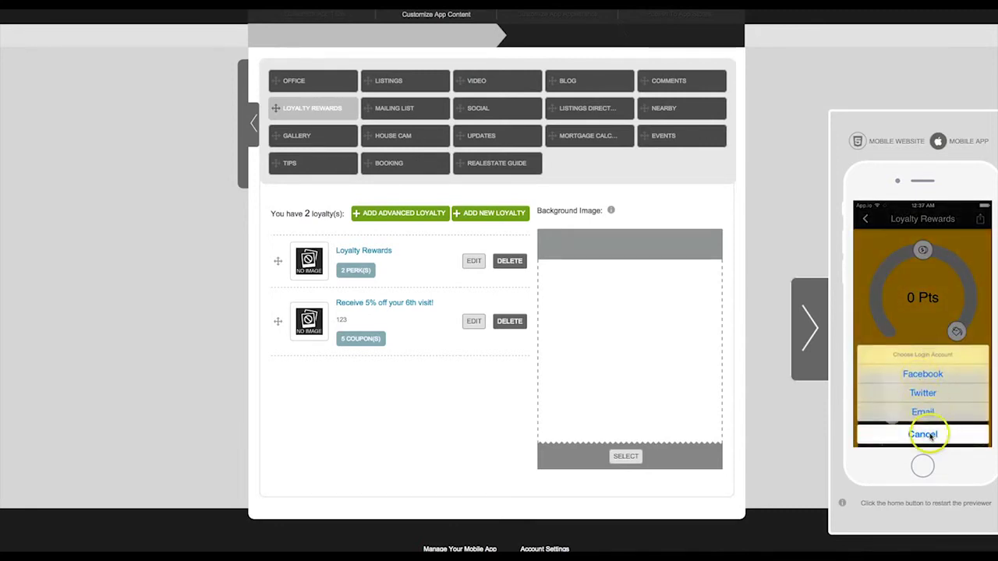
left_click(929, 436)
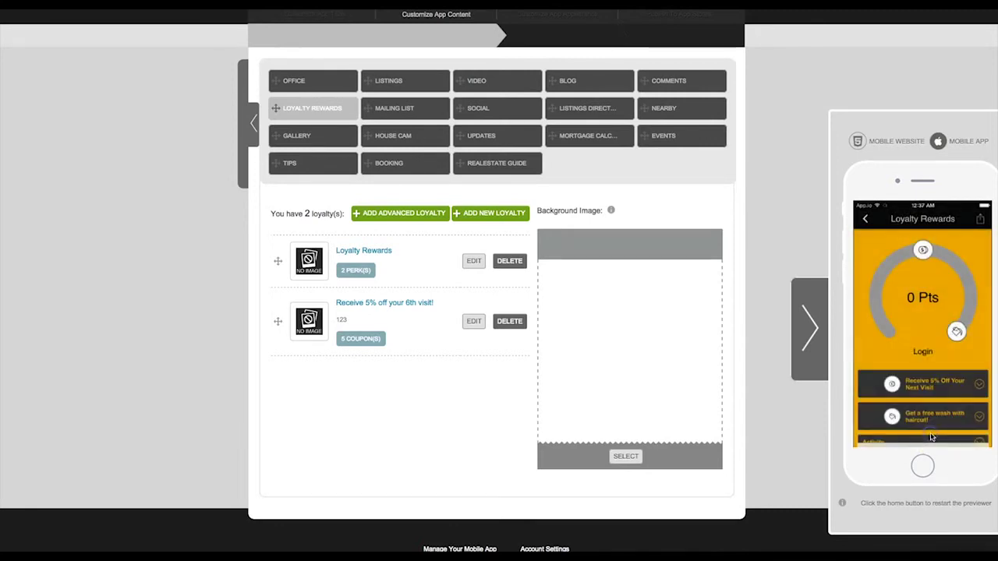
Expand and collapse the 5% off perk, then reopen Loyalty Rewards for editing.
left_click(975, 383)
scroll(981, 379, "up", 1)
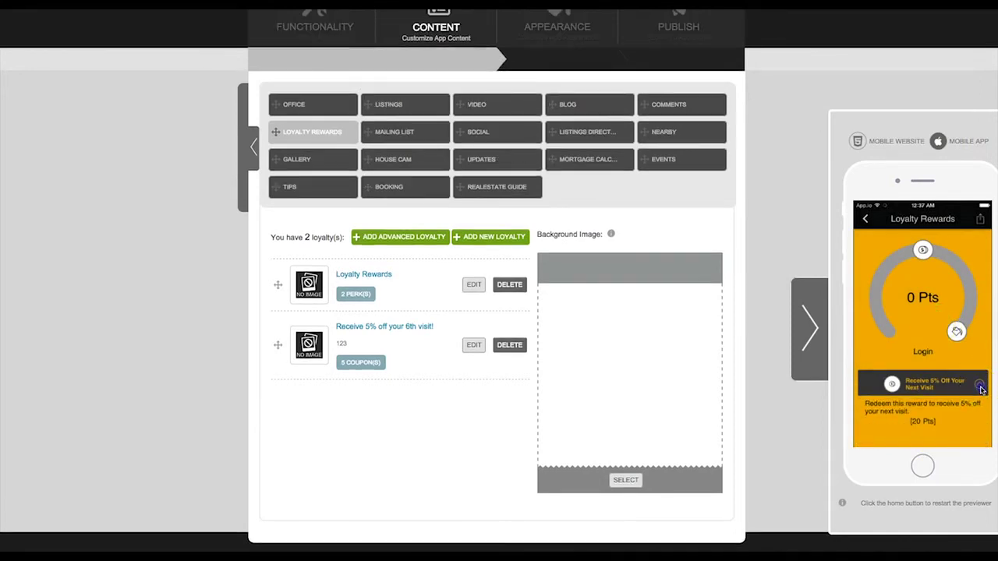
left_click(981, 389)
scroll(483, 304, "up", 1)
left_click(473, 296)
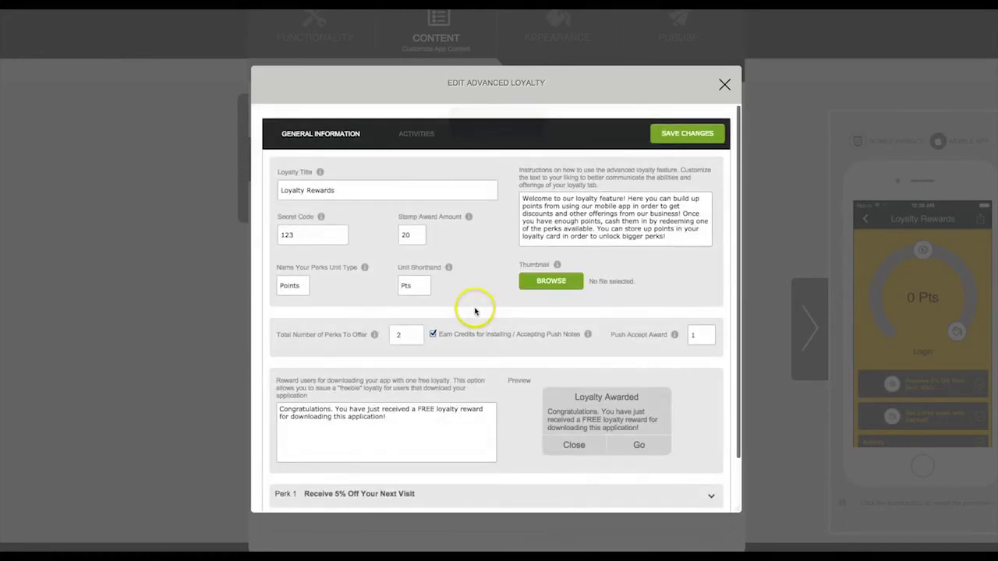
Check the empty Activities log for Loyalty Rewards, then close the Edit Advanced Loyalty form.
left_click(417, 133)
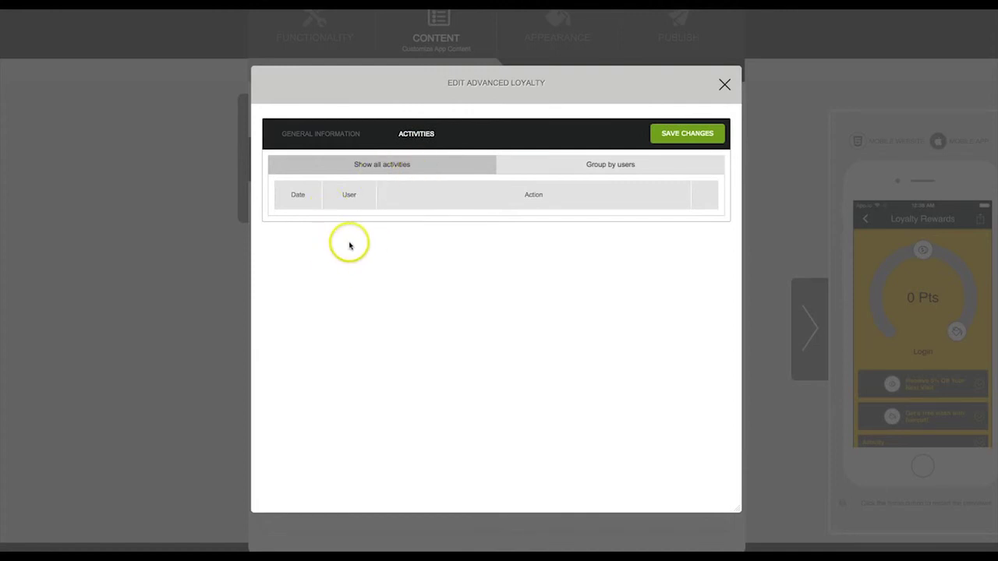
left_click(723, 85)
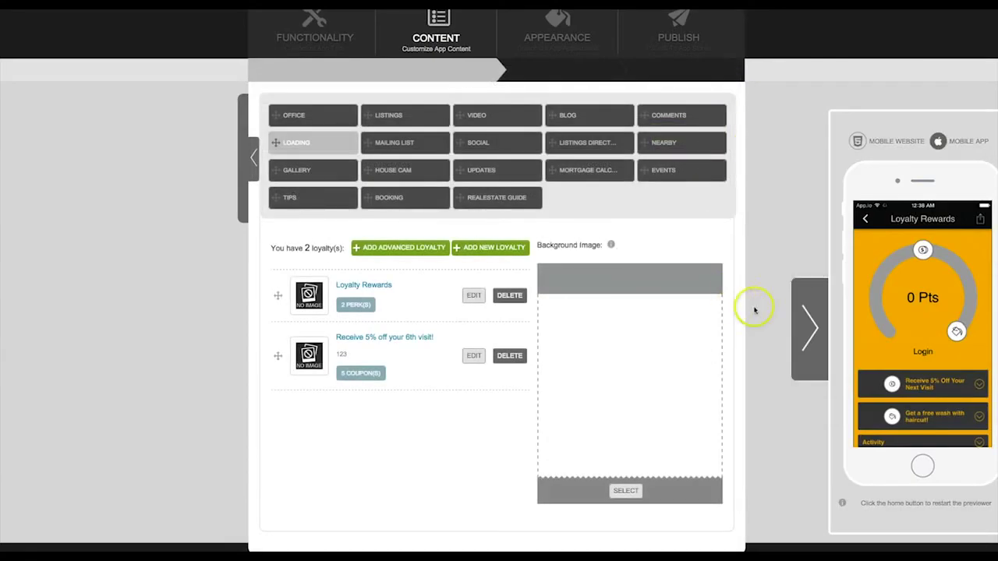